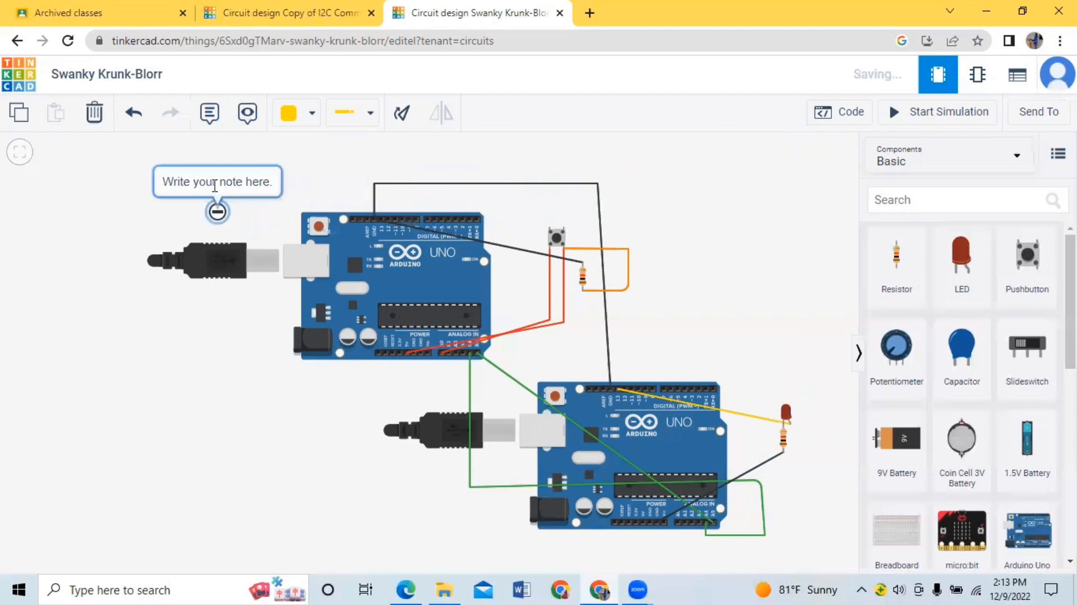
Replace the placeholder text of the note above the upper Arduino with "Master".
{"action": "double_click", "coordinate": [211, 177]}
{"action": "type", "text": "M"}
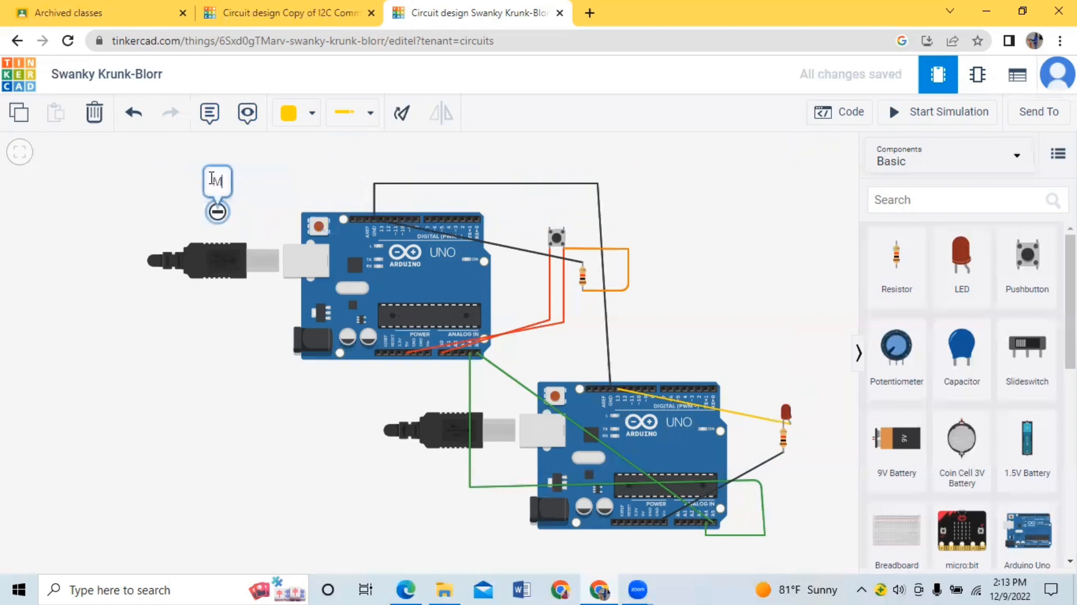
{"action": "type", "text": "aster"}
Add a note reading "Slave" beside the lower Arduino, below its USB cable.
{"action": "left_click", "coordinate": [210, 114]}
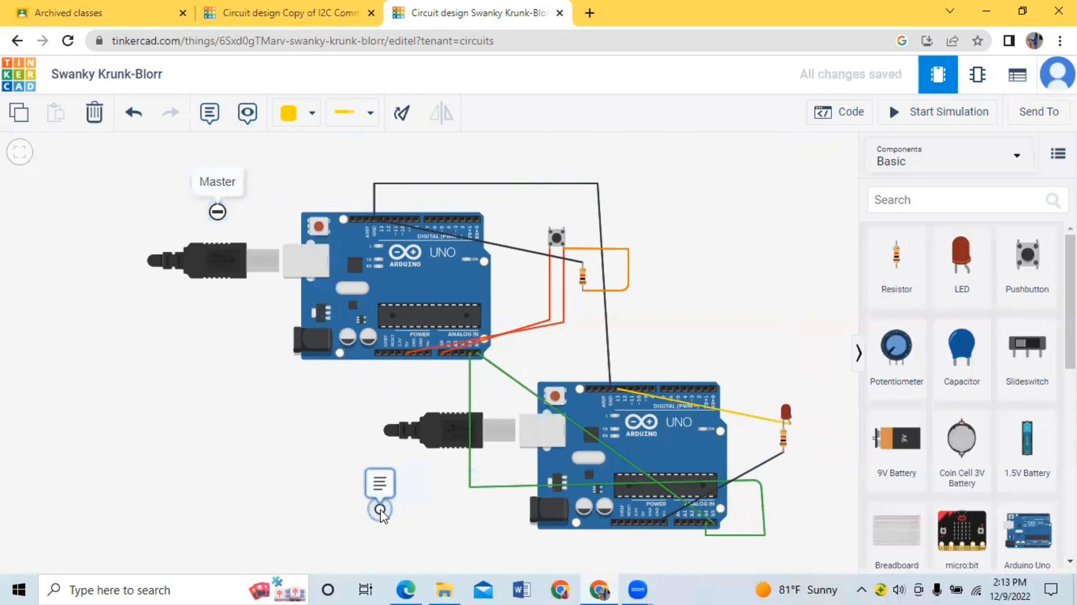
{"action": "left_click", "coordinate": [409, 506]}
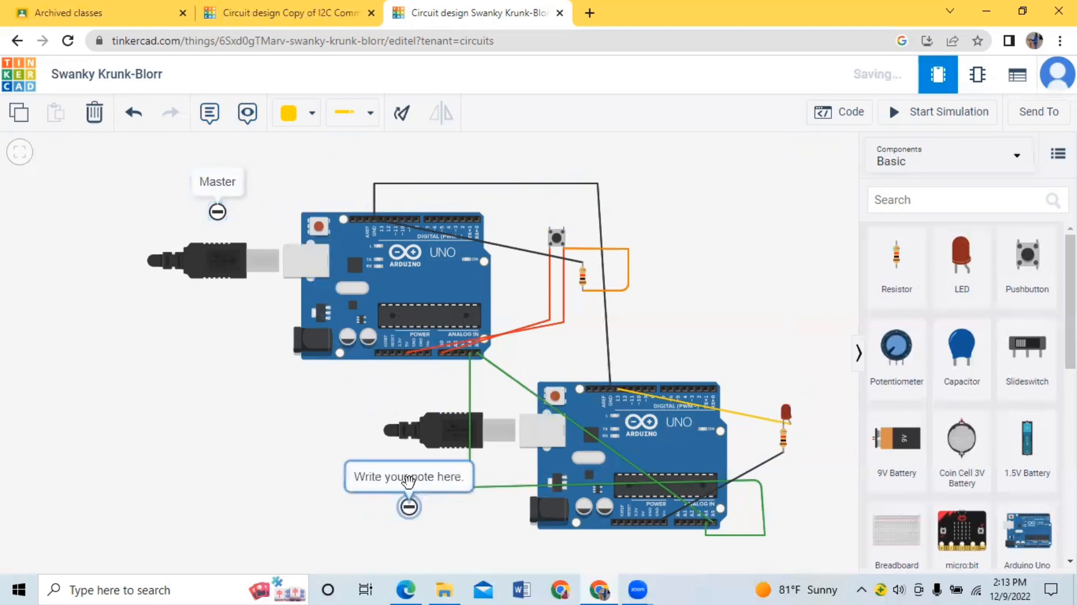
{"action": "left_click", "coordinate": [377, 480]}
{"action": "type", "text": "S"}
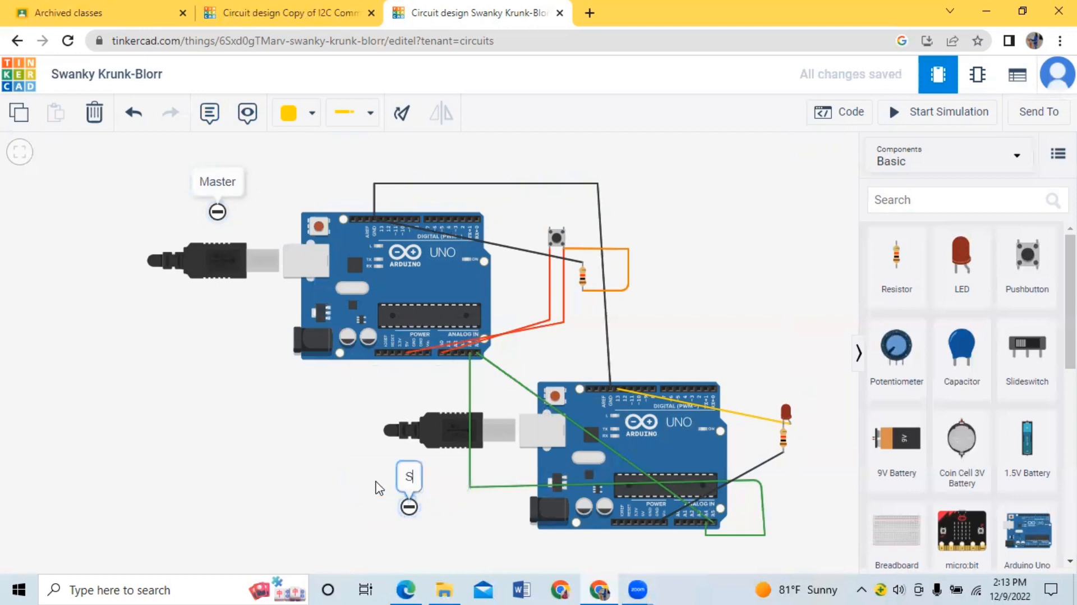
{"action": "type", "text": "lave"}
{"action": "left_click", "coordinate": [252, 384]}
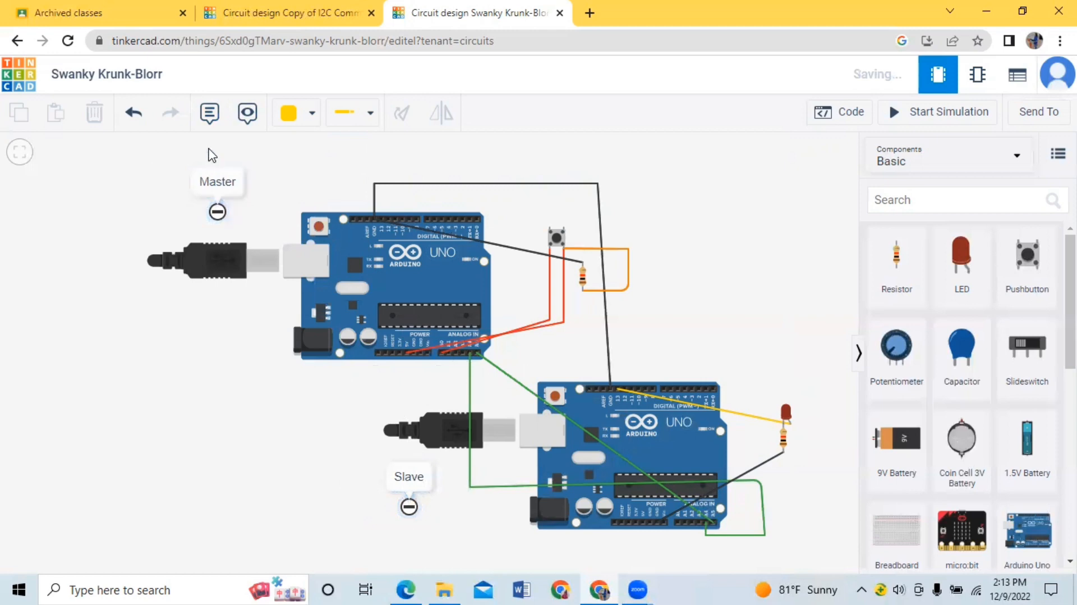
Add a note reading "I2C Communication" to the left of the Master note.
{"action": "left_click", "coordinate": [208, 113]}
{"action": "left_click", "coordinate": [103, 170]}
{"action": "left_click_drag", "start_coordinate": [104, 169], "coordinate": [82, 199]}
{"action": "left_click", "coordinate": [83, 199]}
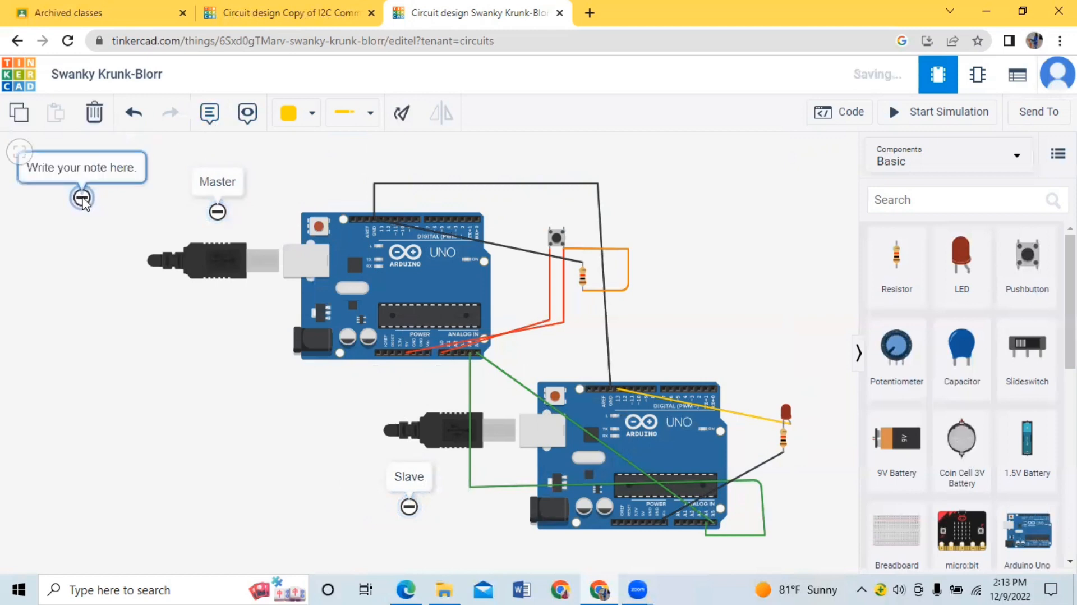
{"action": "left_click", "coordinate": [80, 172]}
{"action": "key", "text": "BackSpace"}
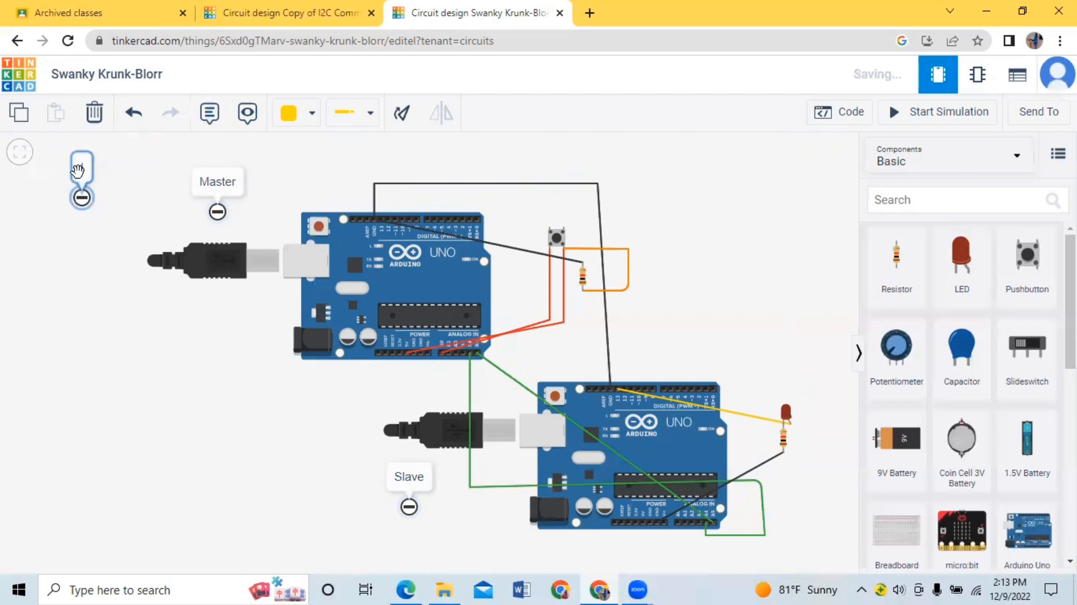
{"action": "type", "text": "I2C C"}
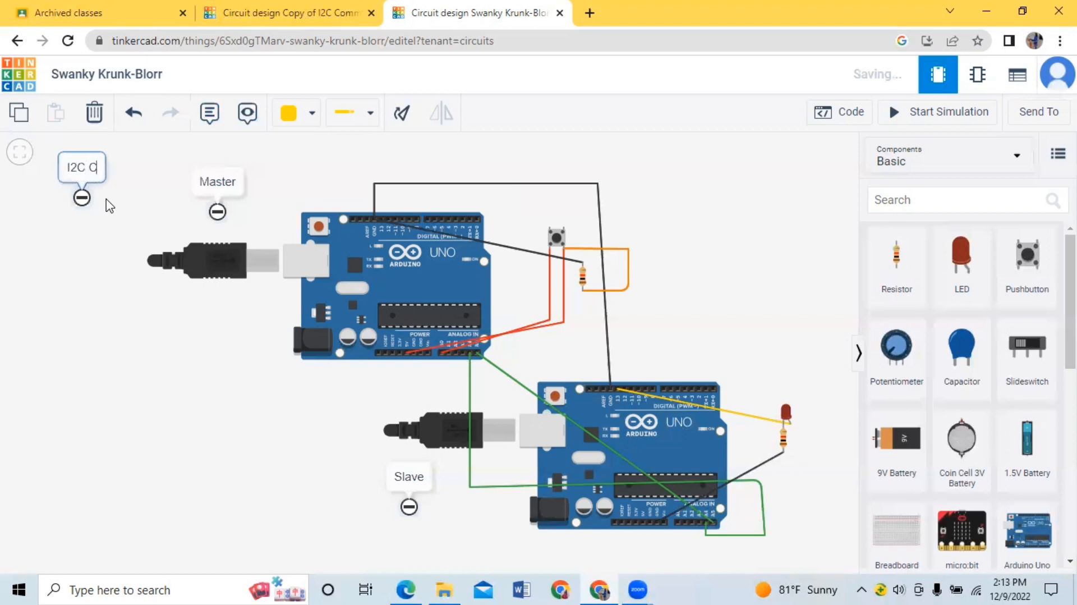
{"action": "type", "text": "ommunication"}
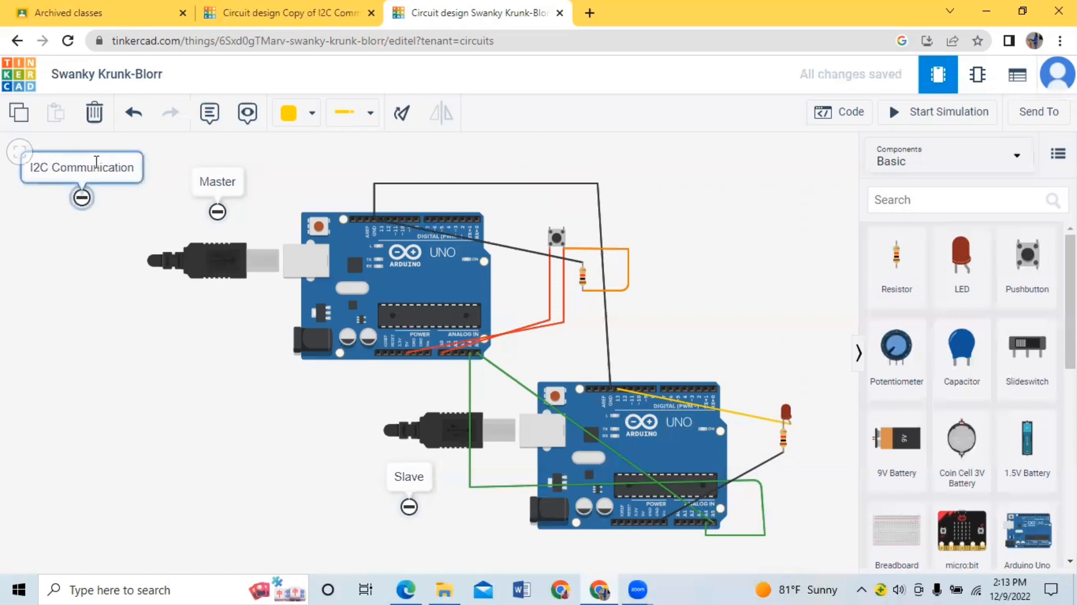
{"action": "left_click_drag", "start_coordinate": [101, 175], "coordinate": [120, 175]}
{"action": "left_click", "coordinate": [118, 269]}
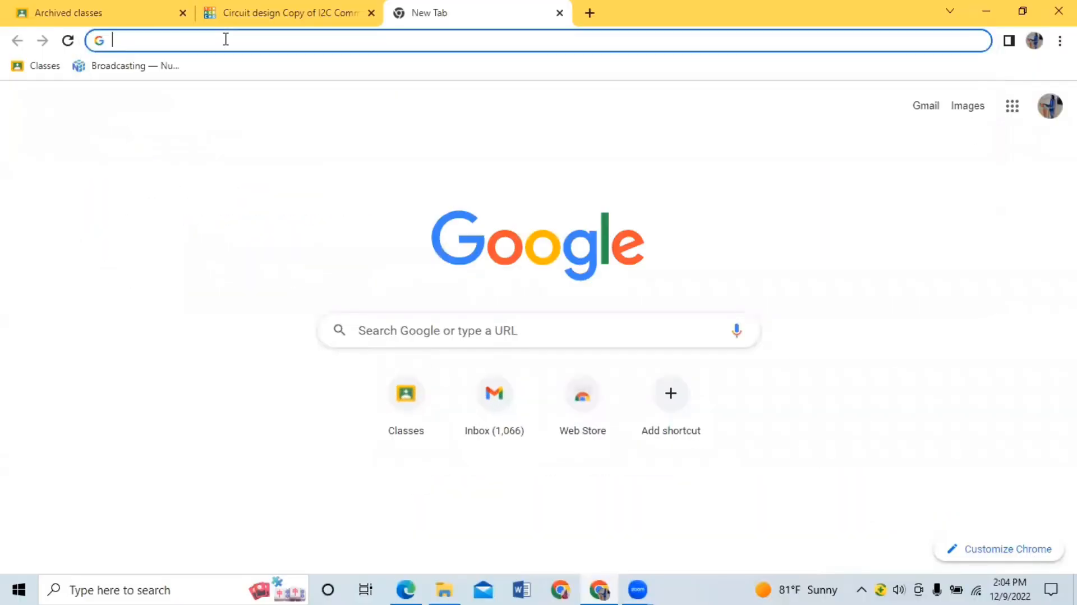
Open Tinkercad's login result through a web search for "tinkercad" and create a new circuit design.
{"action": "type", "text": "tinkercad"}
{"action": "key", "text": "Return"}
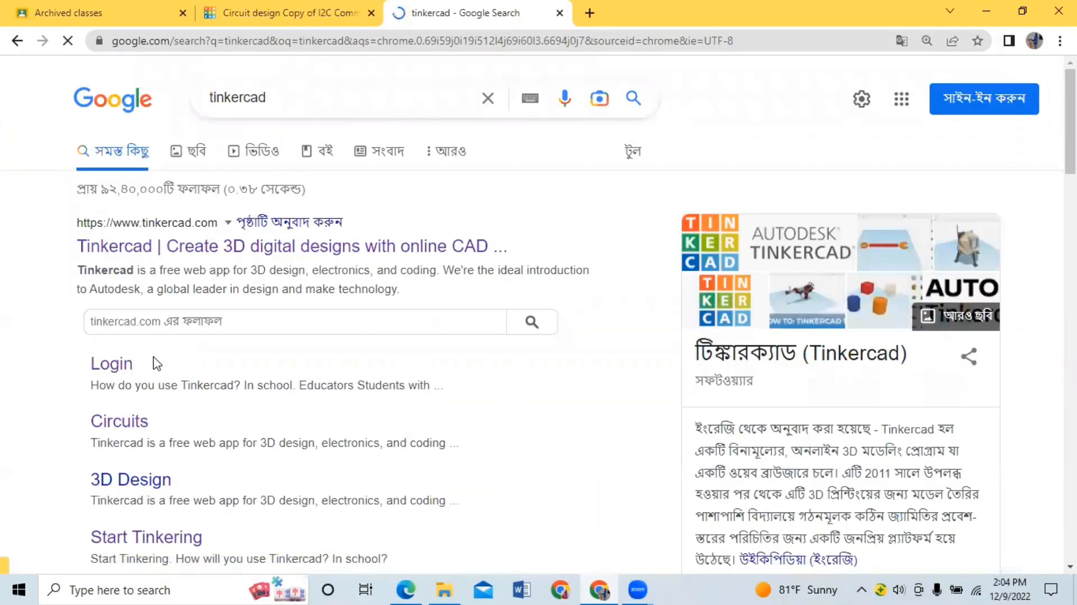
{"action": "left_click", "coordinate": [130, 365]}
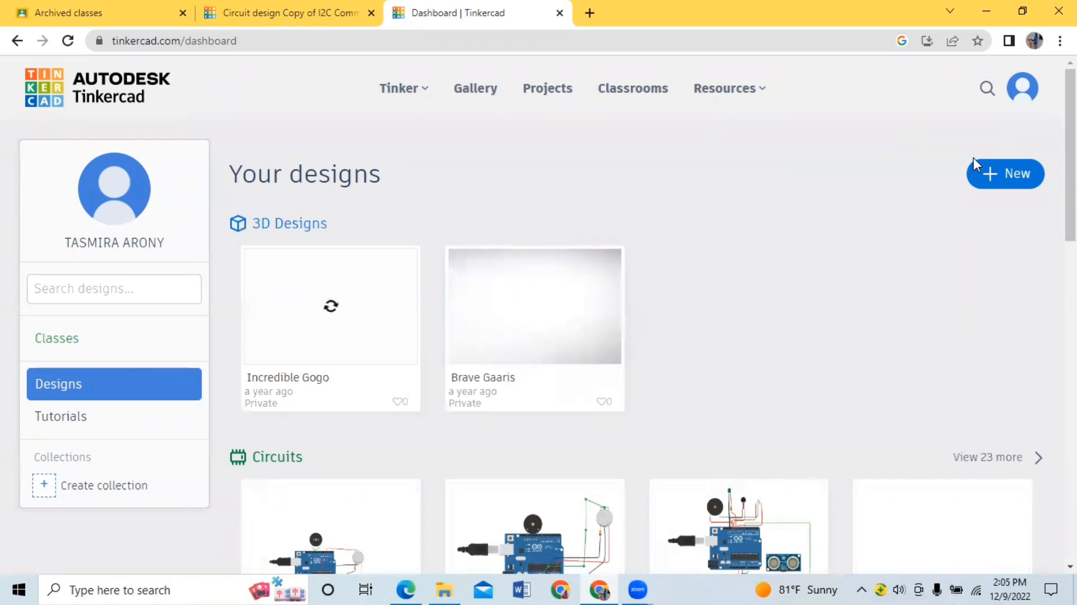
{"action": "left_click", "coordinate": [999, 179]}
{"action": "left_click", "coordinate": [952, 274]}
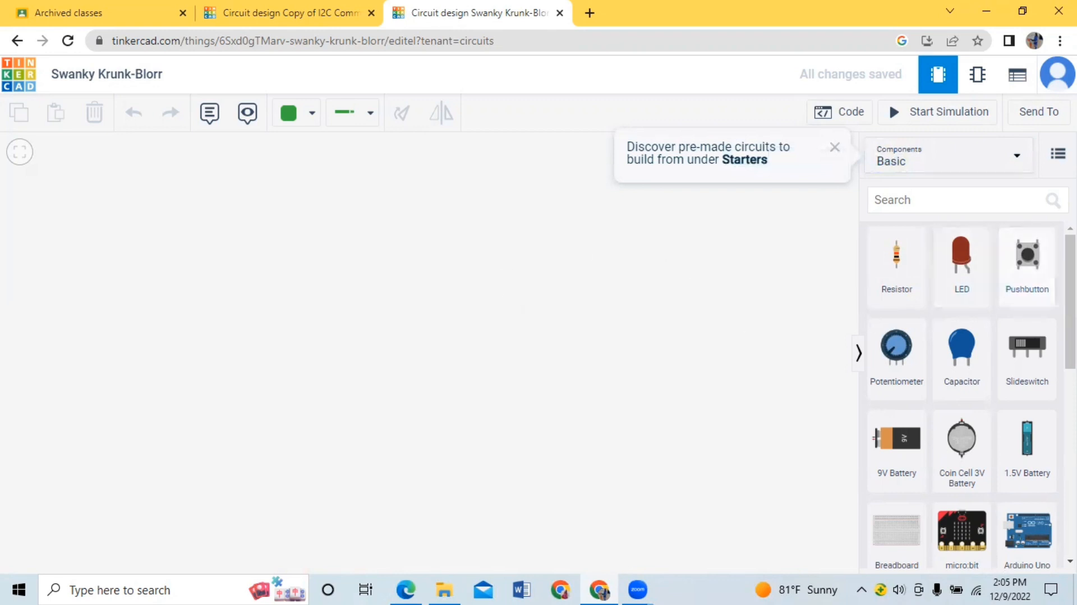
Place an Arduino Uno R3 from the Basic components in the upper-left area of the canvas.
{"action": "scroll", "coordinate": [961, 336], "scroll_direction": "down", "scroll_amount": 1}
{"action": "scroll", "coordinate": [1047, 385], "scroll_direction": "down", "scroll_amount": 1}
{"action": "left_click_drag", "start_coordinate": [1027, 431], "coordinate": [445, 288]}
{"action": "scroll", "coordinate": [445, 288], "scroll_direction": "down", "scroll_amount": 2}
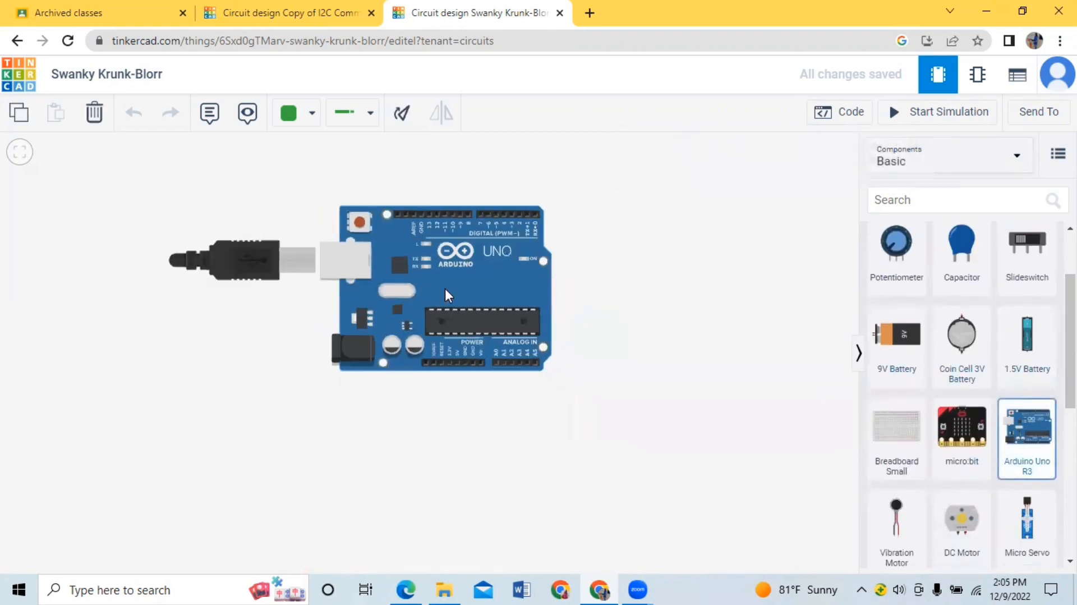
{"action": "left_click_drag", "start_coordinate": [517, 297], "coordinate": [372, 269]}
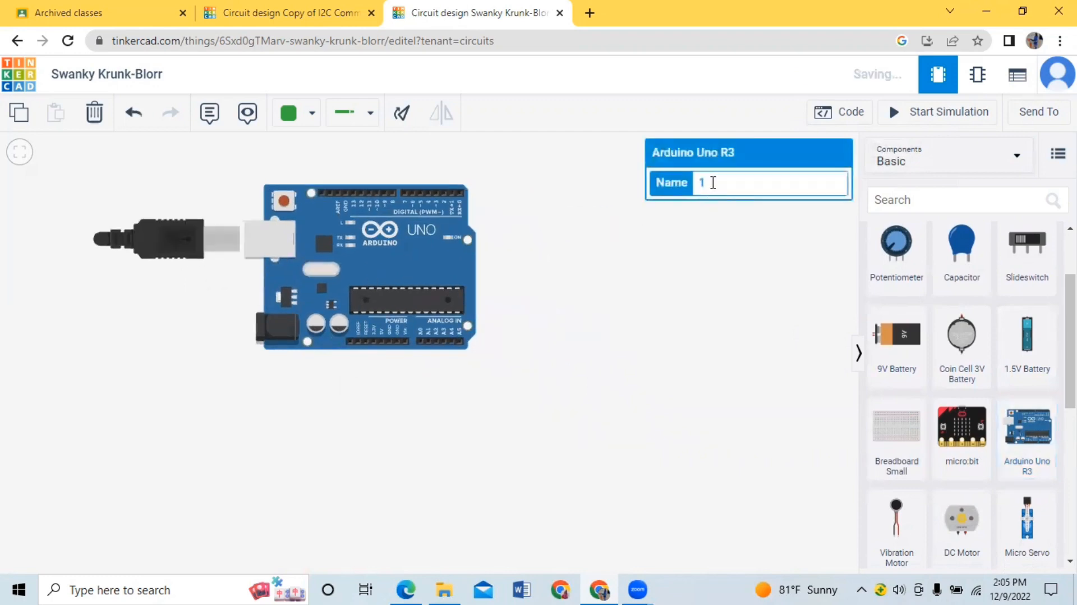
Name the placed Arduino Uno R3 "Master" and check that the name is kept.
{"action": "left_click", "coordinate": [713, 180]}
{"action": "type", "text": "Master"}
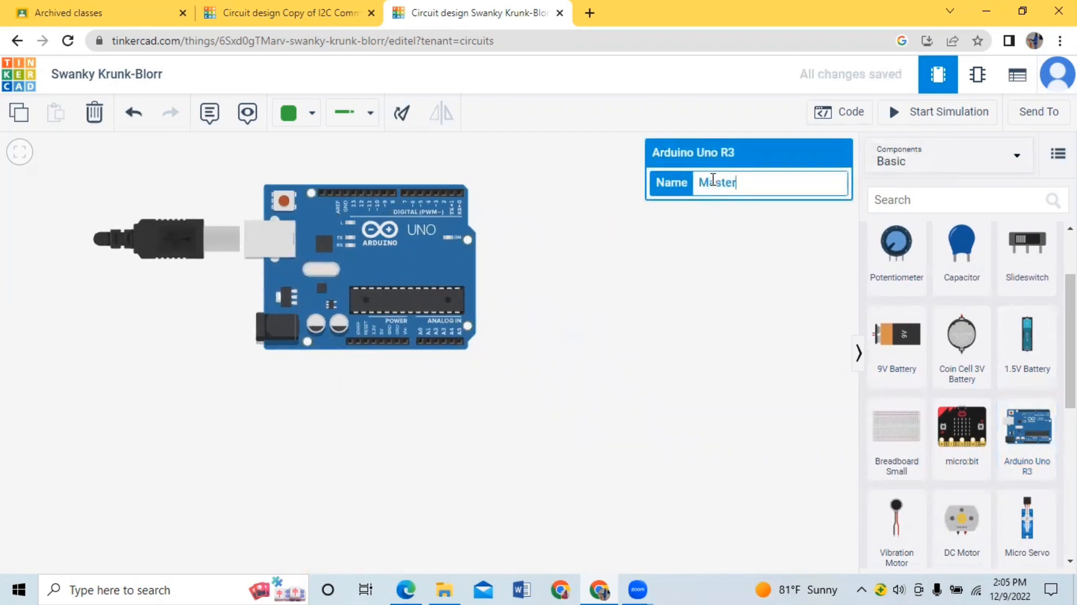
{"action": "left_click", "coordinate": [688, 267]}
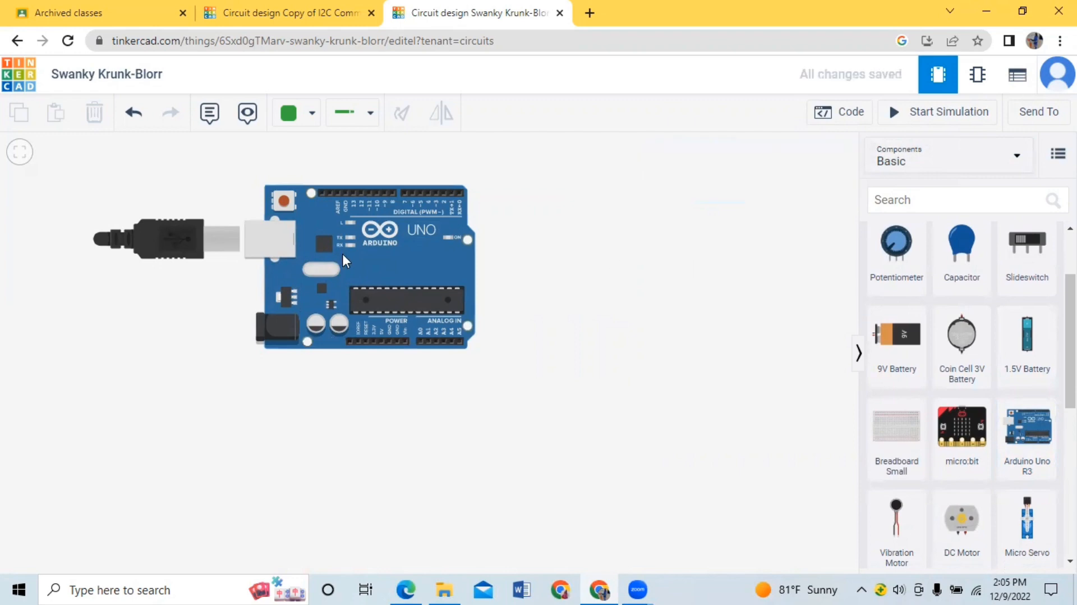
{"action": "left_click", "coordinate": [331, 247]}
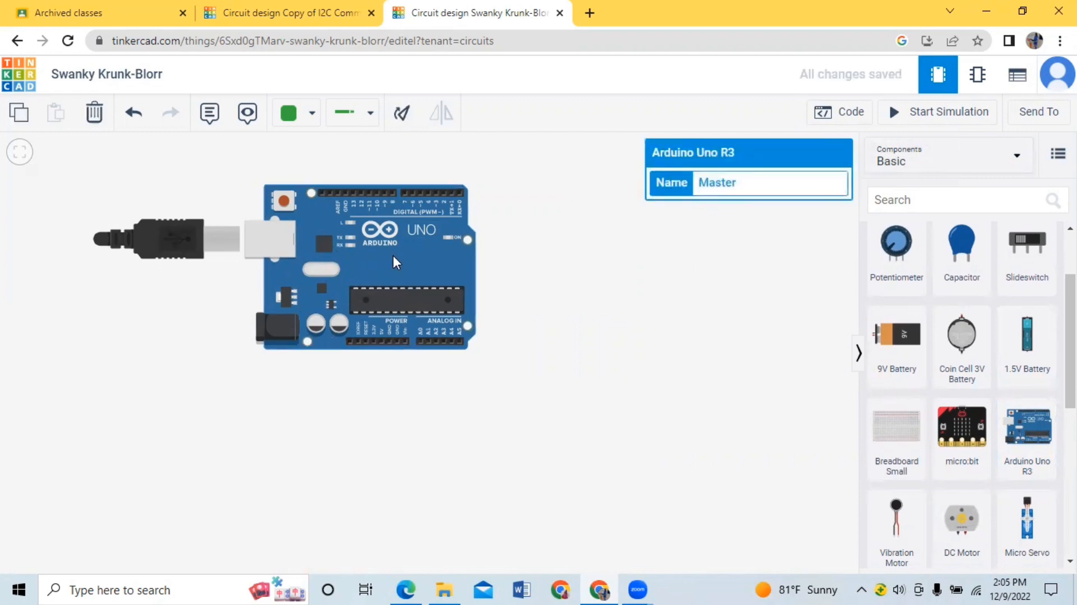
{"action": "left_click", "coordinate": [523, 262]}
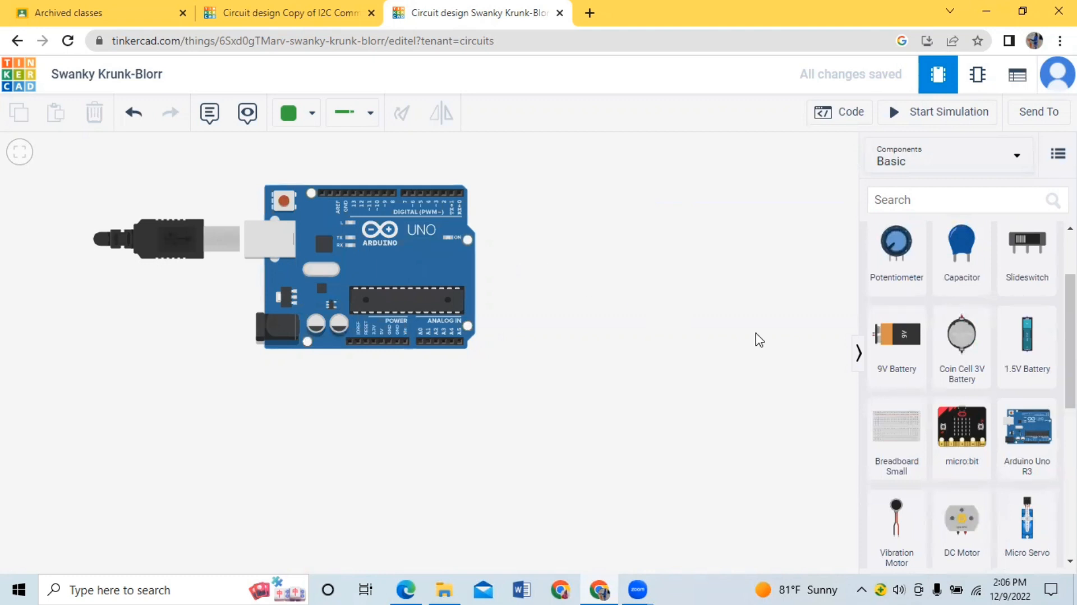
Place a second Arduino Uno R3 below and to the right of the Master board.
{"action": "left_click", "coordinate": [1025, 433]}
{"action": "left_click_drag", "start_coordinate": [955, 454], "coordinate": [632, 455]}
{"action": "scroll", "coordinate": [632, 456], "scroll_direction": "down", "scroll_amount": 2}
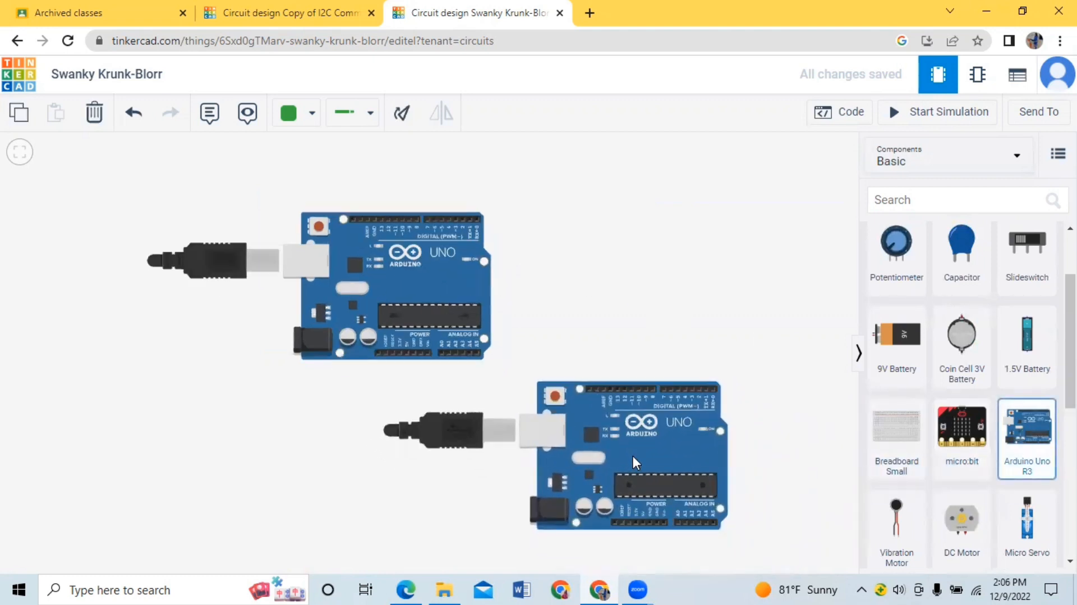
Name the second Arduino Uno R3 "Slave" and check the names of both boards.
{"action": "left_click", "coordinate": [632, 455]}
{"action": "left_click", "coordinate": [712, 179]}
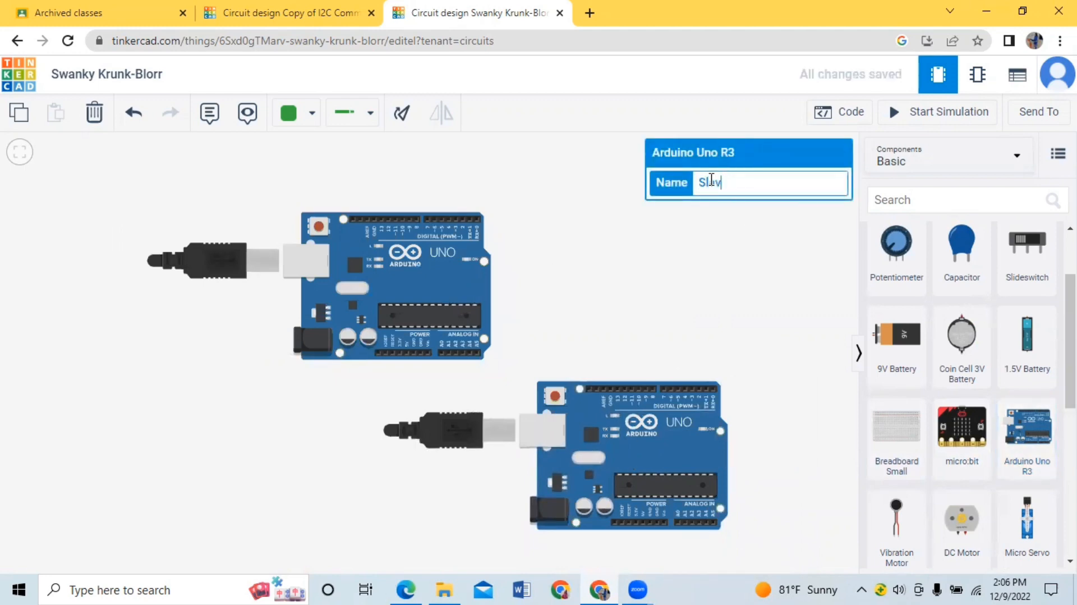
{"action": "type", "text": "Slave"}
{"action": "left_click", "coordinate": [746, 281]}
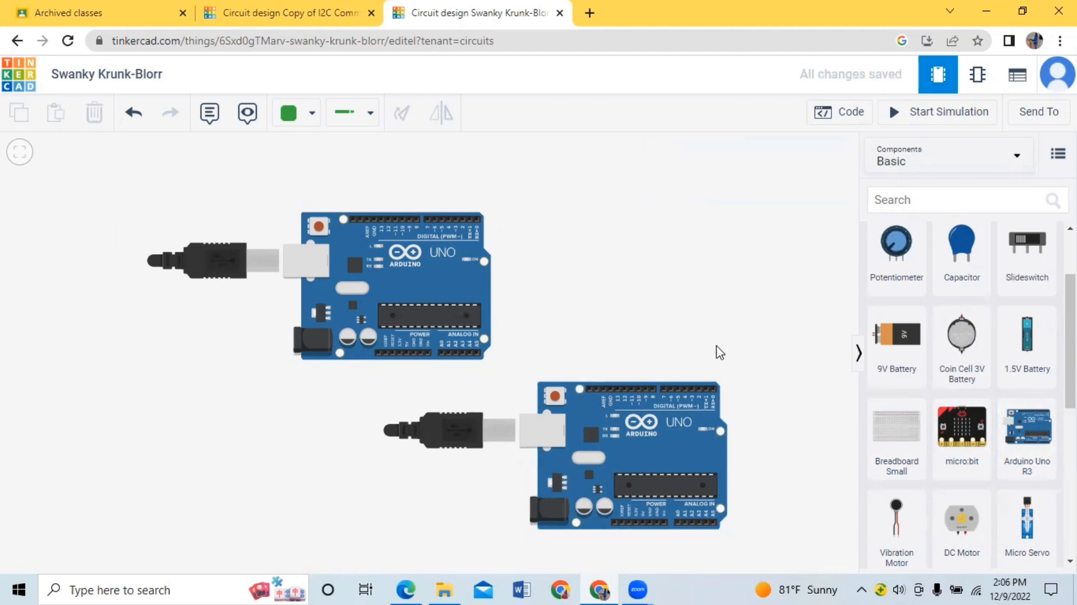
{"action": "left_click", "coordinate": [441, 265]}
{"action": "left_click", "coordinate": [658, 453]}
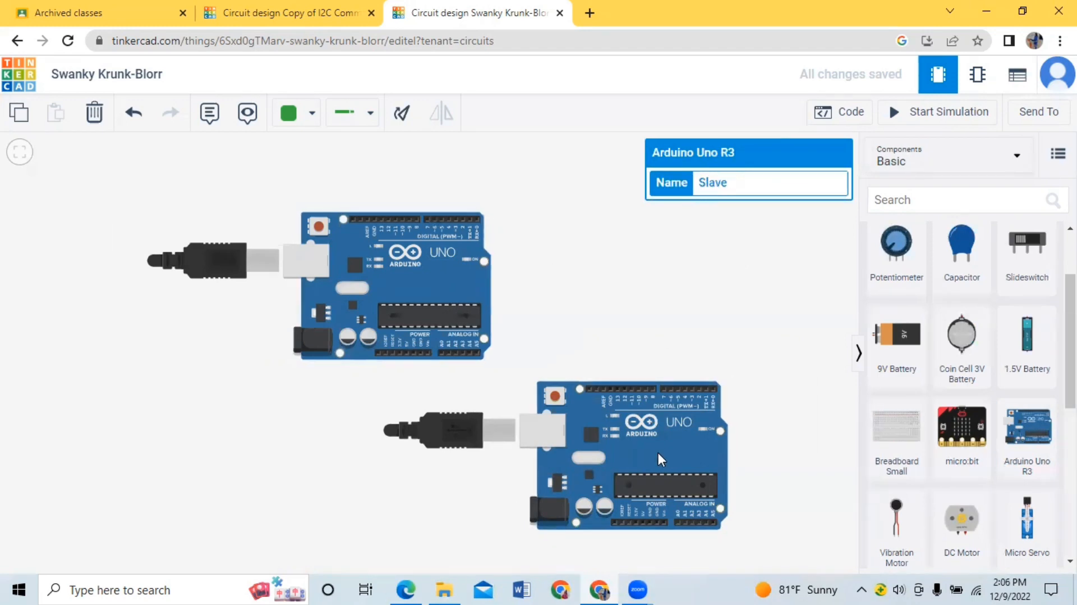
{"action": "left_click", "coordinate": [625, 332]}
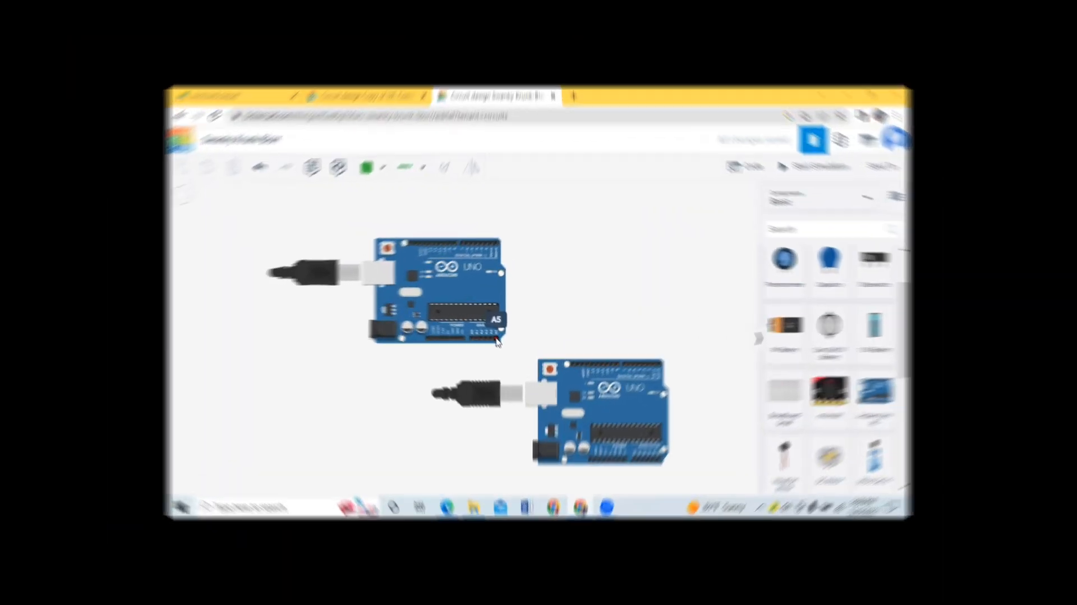
Wire pin A5 of the Master Arduino straight to pin A5 of the Slave Arduino.
{"action": "left_click", "coordinate": [478, 354]}
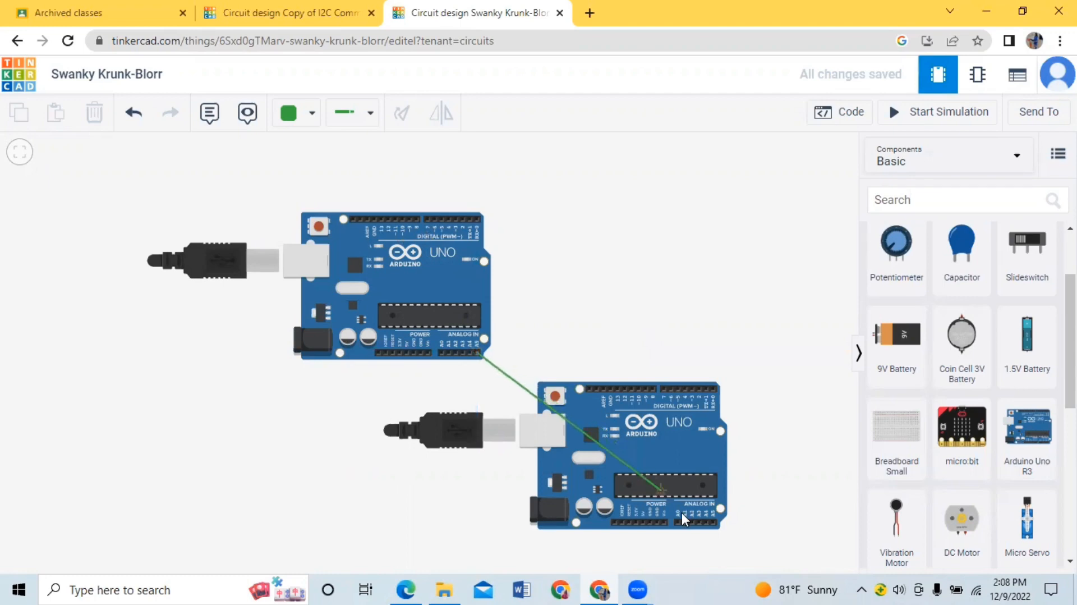
{"action": "left_click", "coordinate": [716, 512]}
{"action": "left_click", "coordinate": [713, 519]}
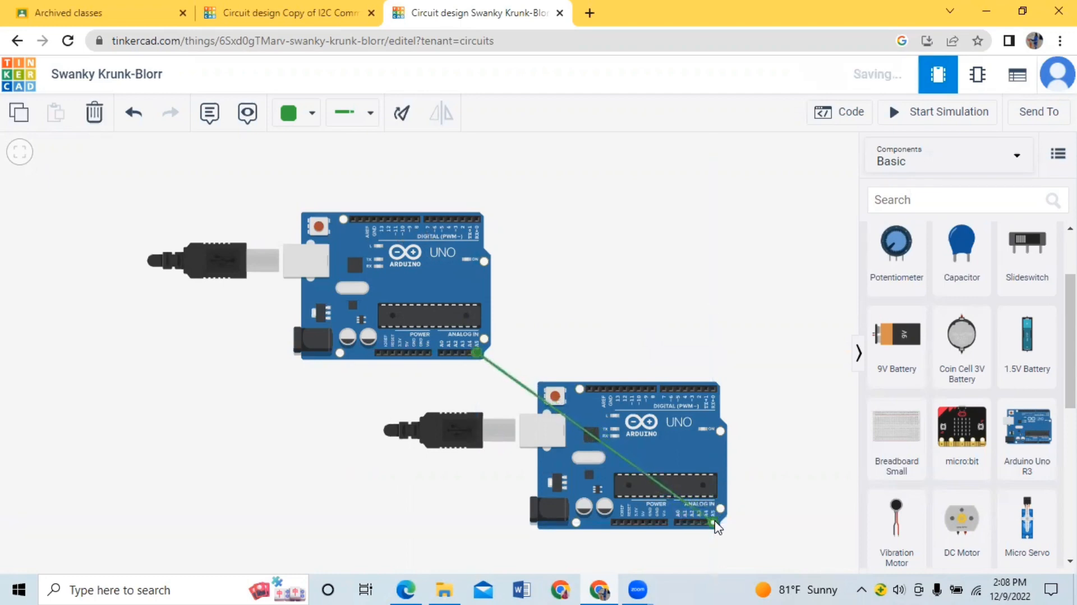
Wire pin A4 of the Master Arduino to pin A4 of the Slave, routing it across and around the Slave board's right side.
{"action": "left_click", "coordinate": [472, 353]}
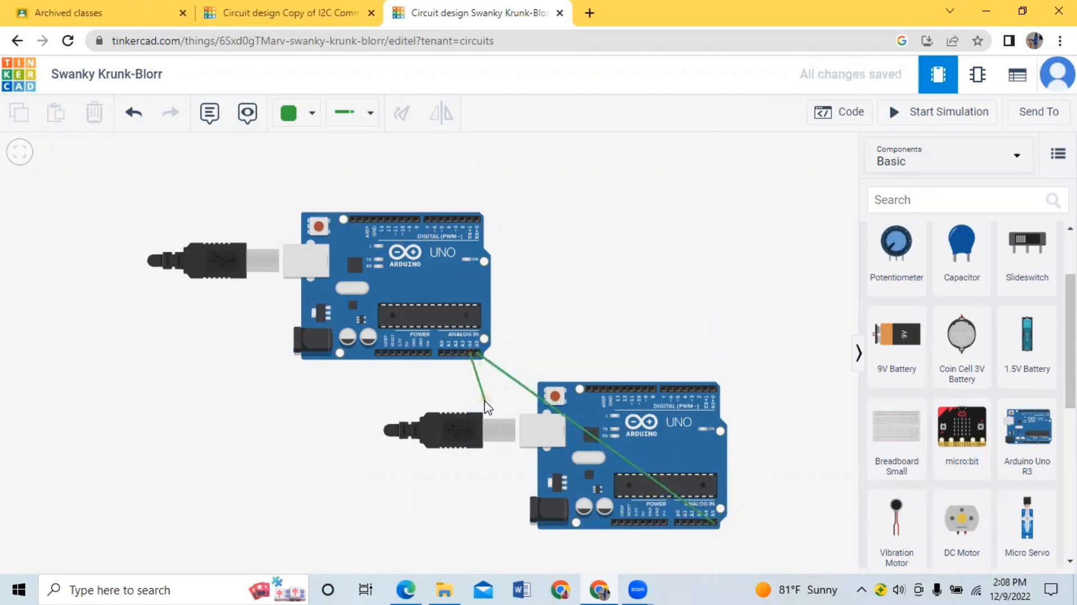
{"action": "left_click", "coordinate": [470, 486]}
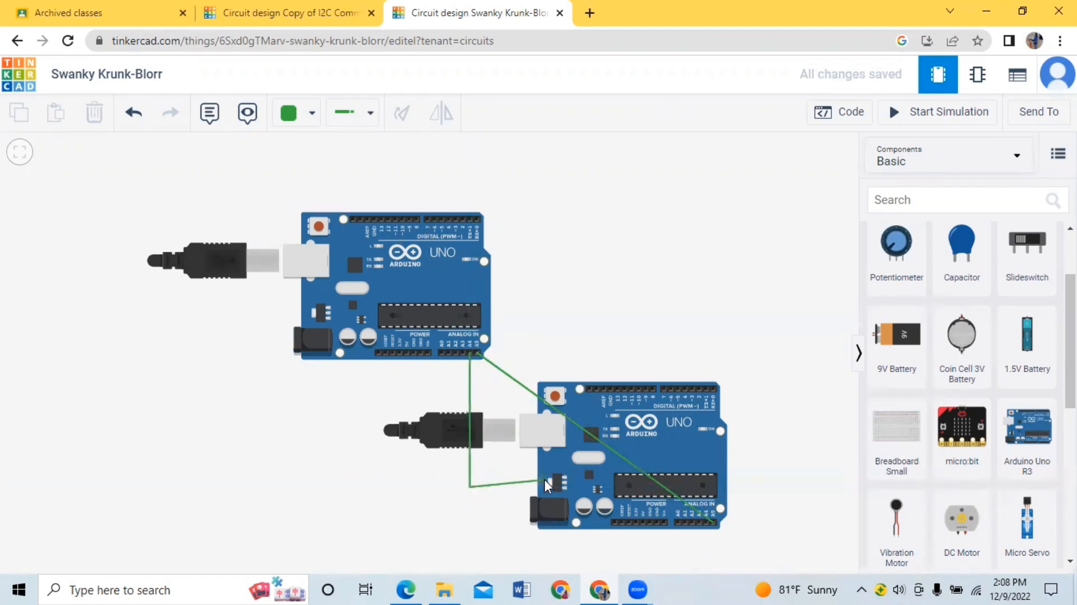
{"action": "left_click", "coordinate": [759, 480]}
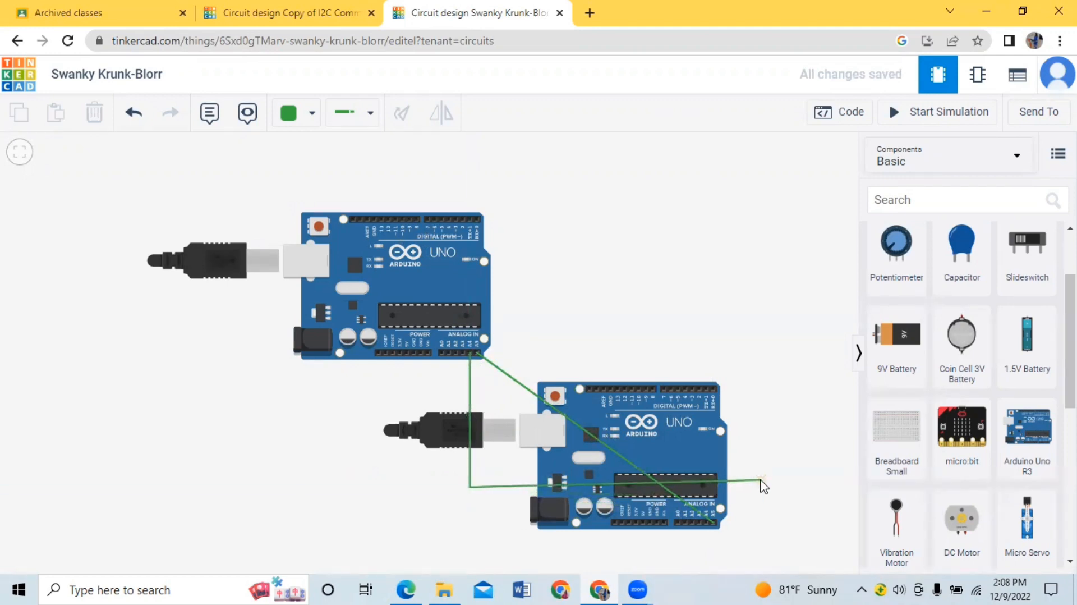
{"action": "left_click", "coordinate": [764, 534]}
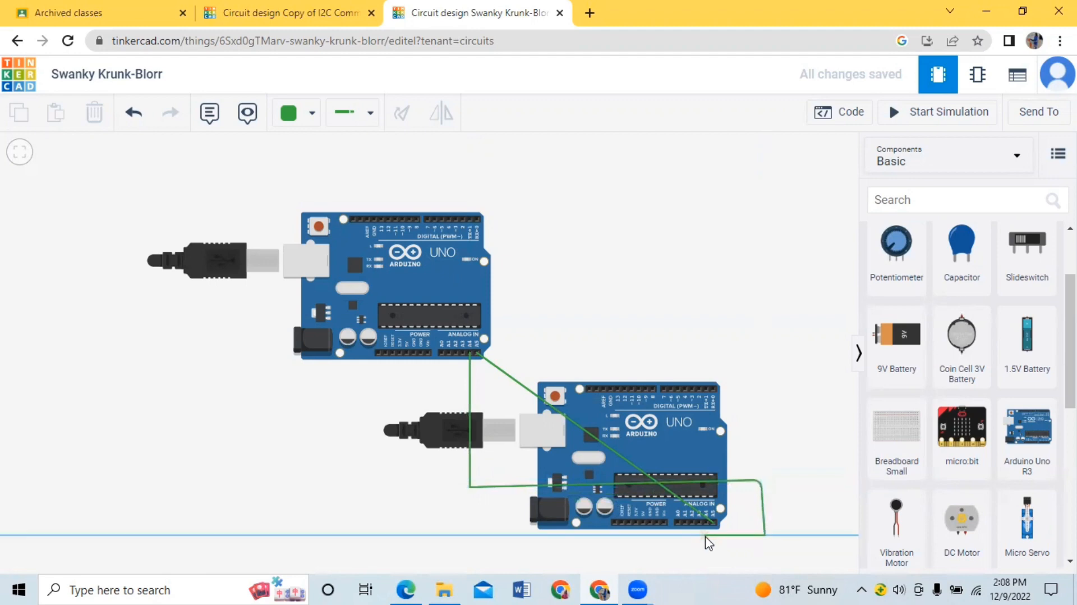
{"action": "left_click", "coordinate": [706, 534]}
{"action": "left_click", "coordinate": [706, 522]}
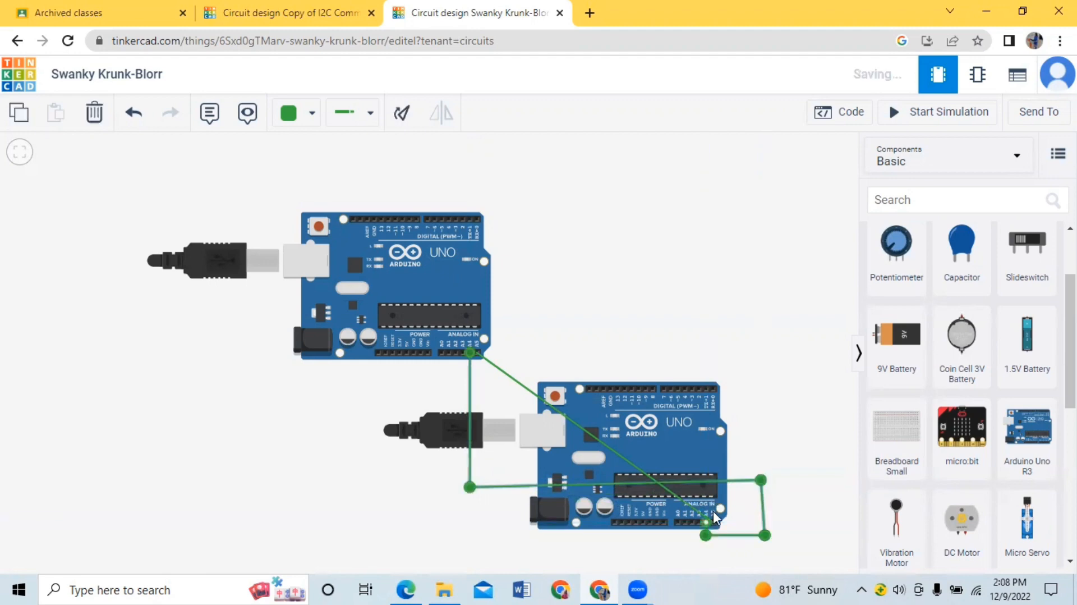
{"action": "left_click", "coordinate": [760, 442]}
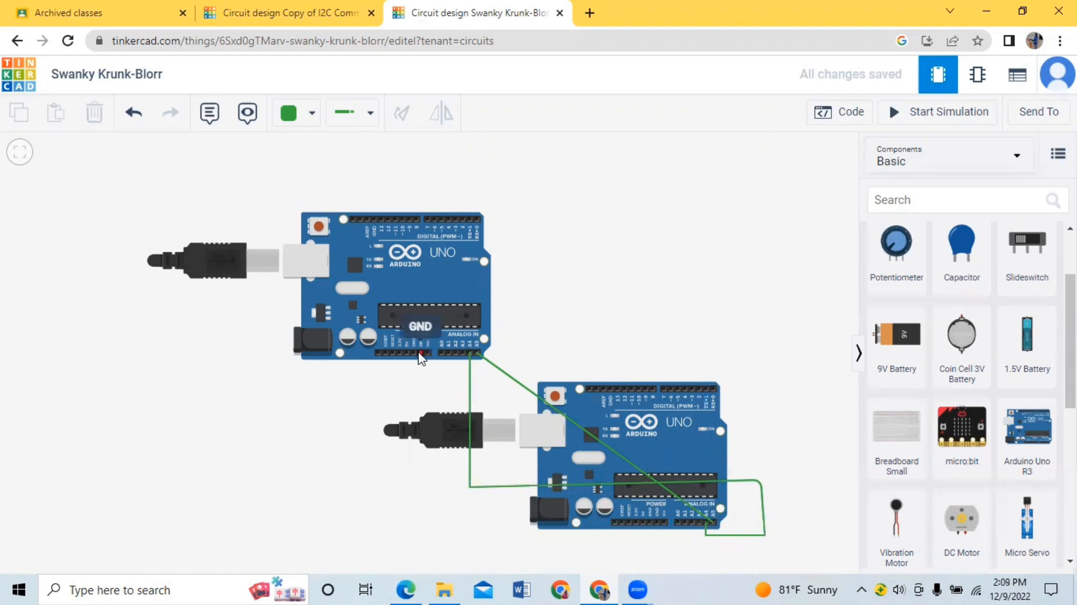
Wire the Master's upper GND pin to the Slave's upper GND pin above and between the boards, and color the wire black.
{"action": "left_click", "coordinate": [375, 219]}
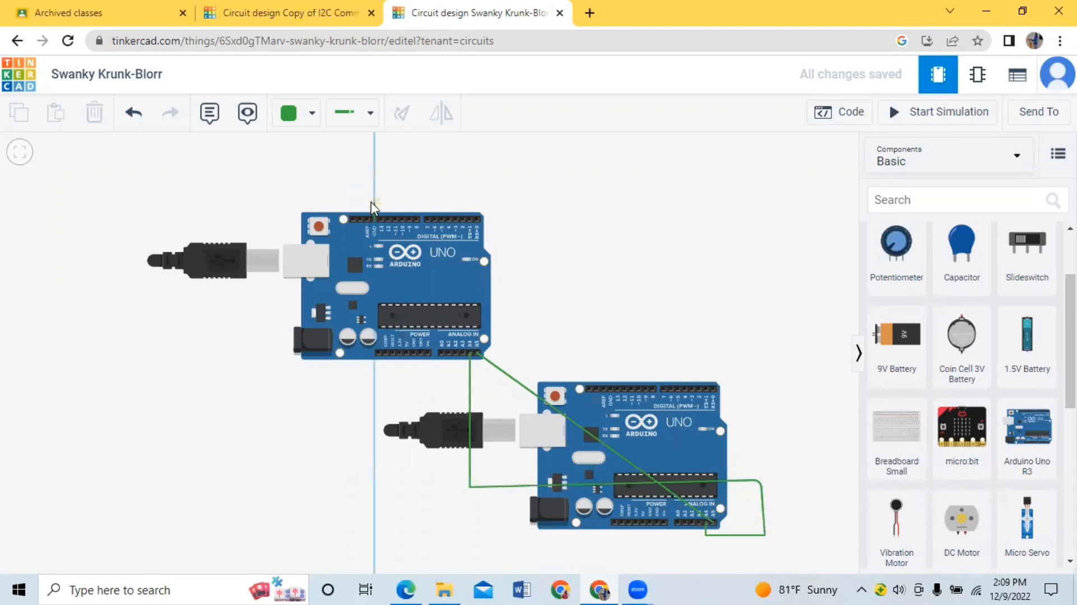
{"action": "left_click", "coordinate": [374, 183]}
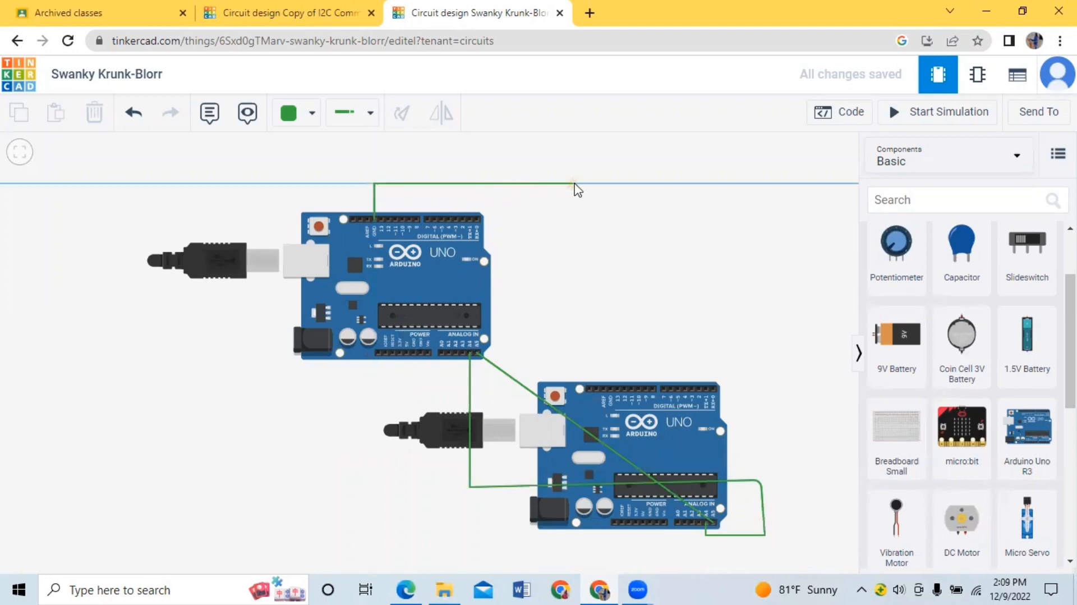
{"action": "left_click", "coordinate": [598, 183]}
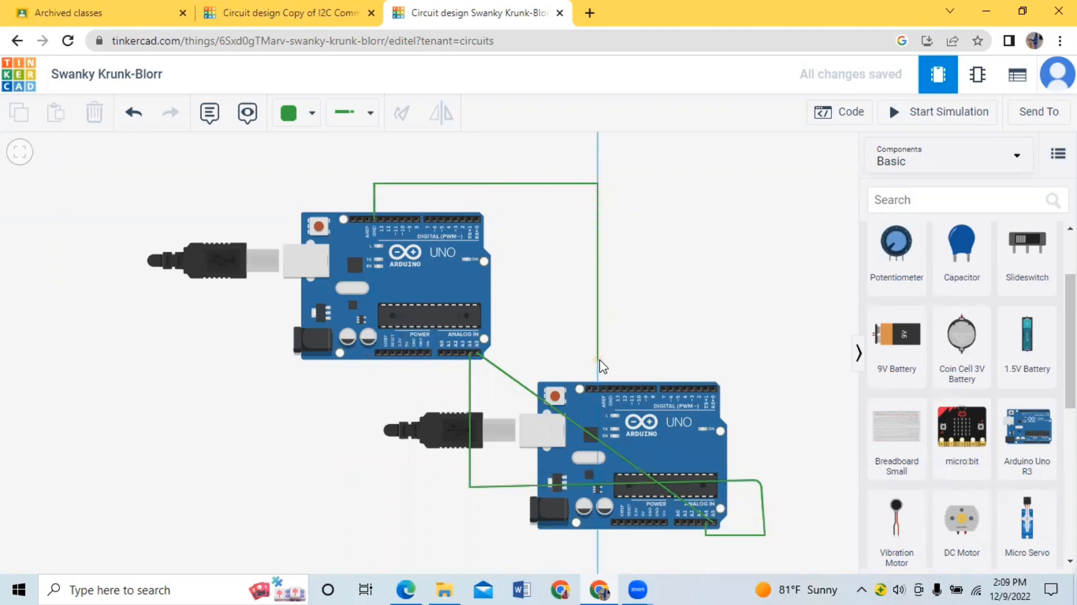
{"action": "left_click", "coordinate": [608, 387]}
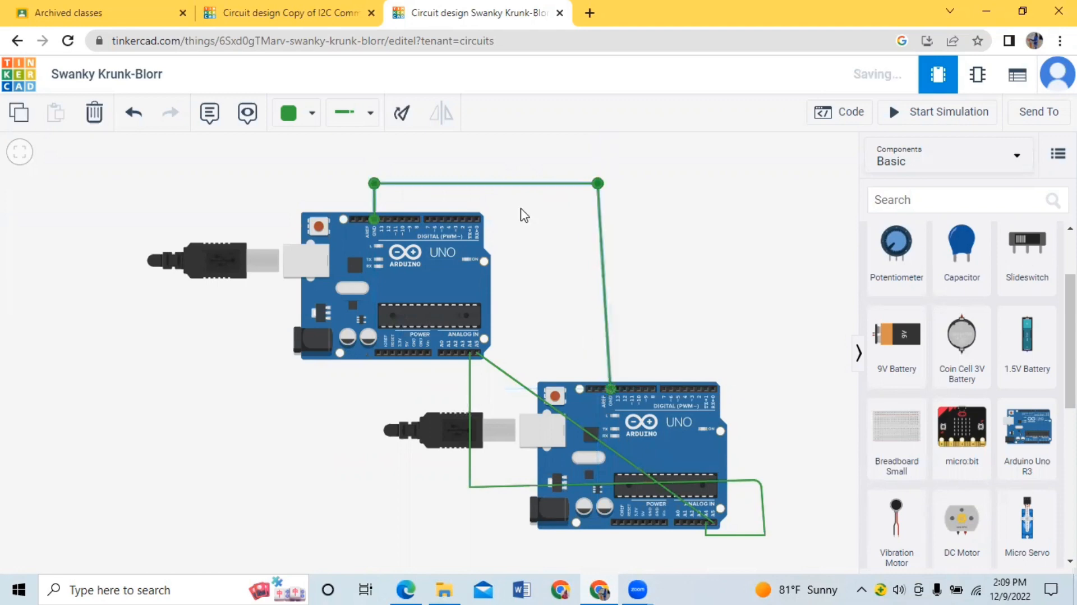
{"action": "left_click", "coordinate": [367, 116]}
{"action": "left_click", "coordinate": [309, 112]}
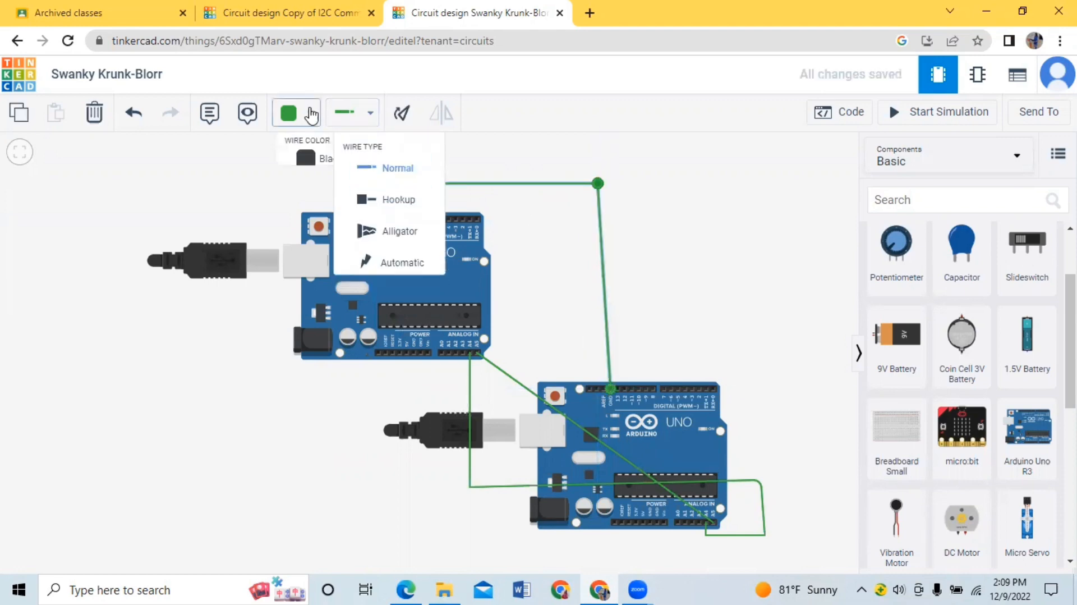
{"action": "left_click", "coordinate": [331, 164]}
{"action": "left_click", "coordinate": [710, 357]}
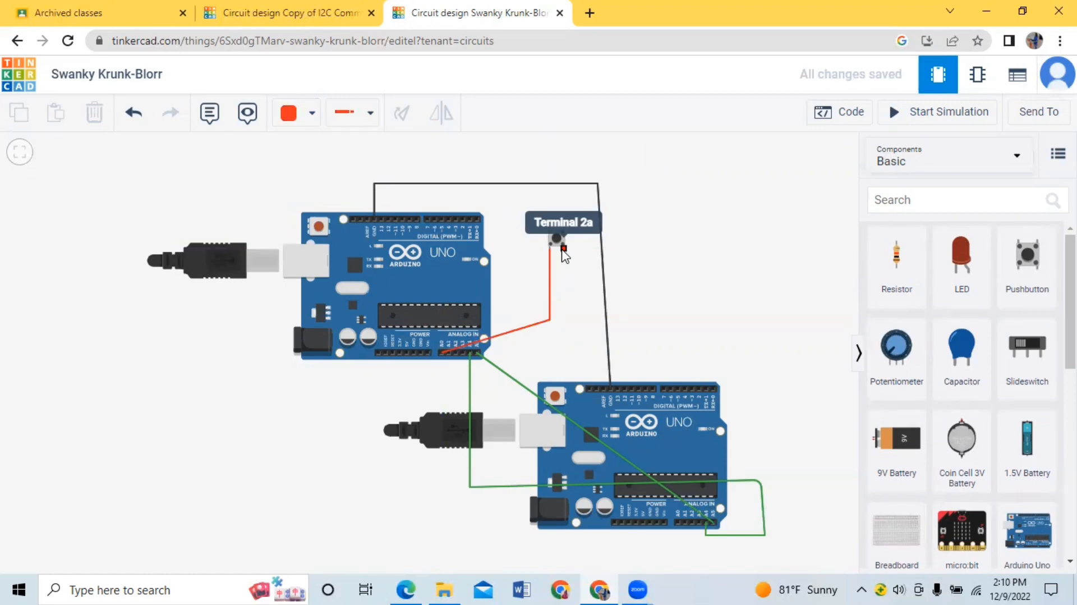
Wire terminal 2a of the pushbutton to the 5V pin of the Master Arduino, bending the red wire below the button.
{"action": "left_click", "coordinate": [563, 248]}
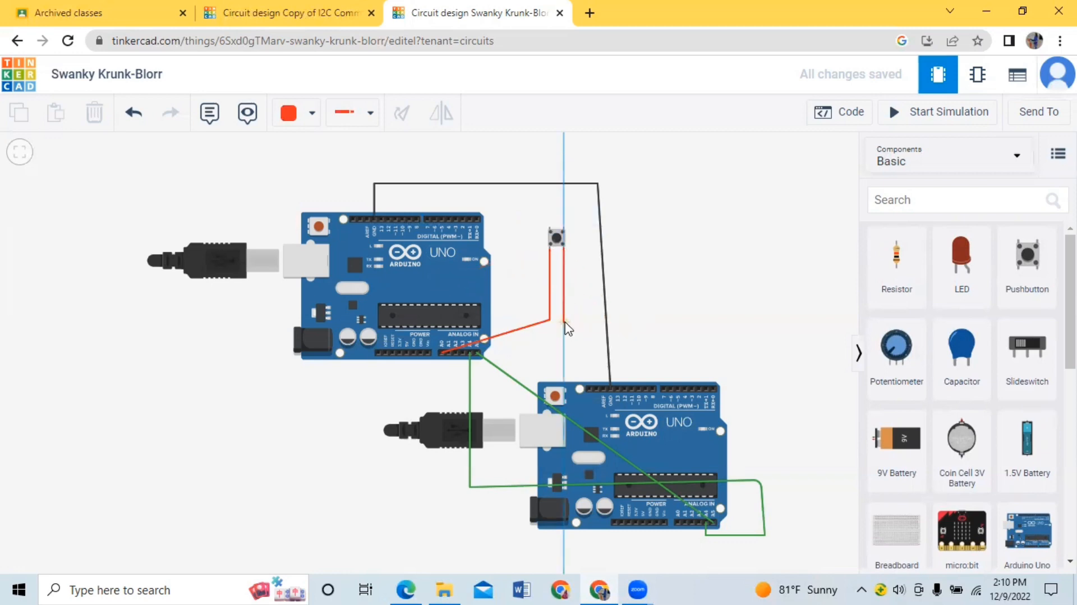
{"action": "left_click", "coordinate": [564, 322]}
{"action": "left_click", "coordinate": [404, 352]}
{"action": "left_click", "coordinate": [622, 337]}
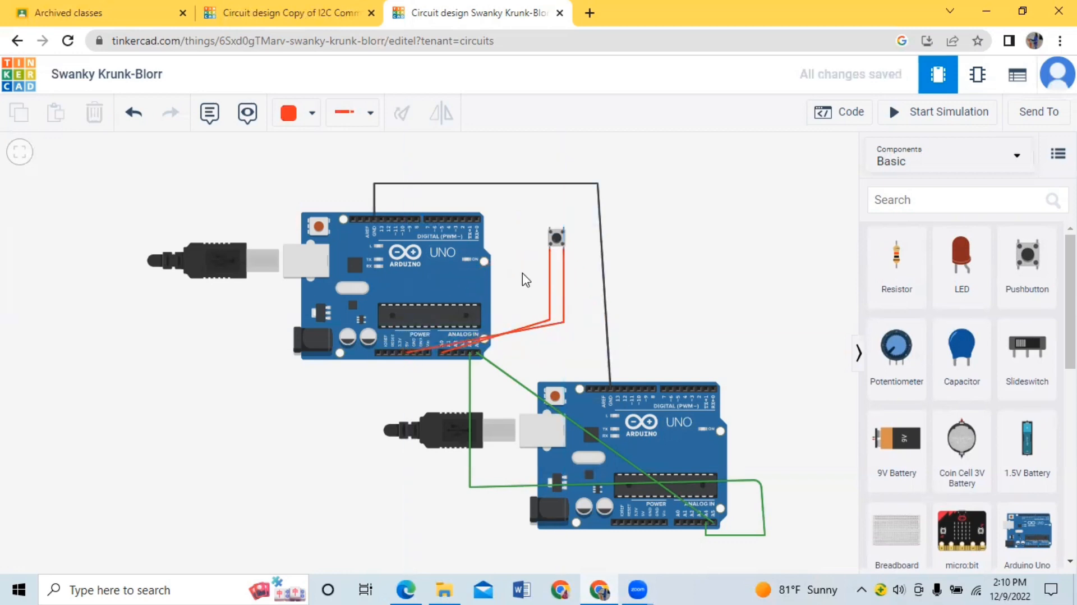
Place a resistor below the pushbutton and connect its terminal 2 to the Master's upper GND pin with a black wire.
{"action": "left_click_drag", "start_coordinate": [897, 298], "coordinate": [584, 270]}
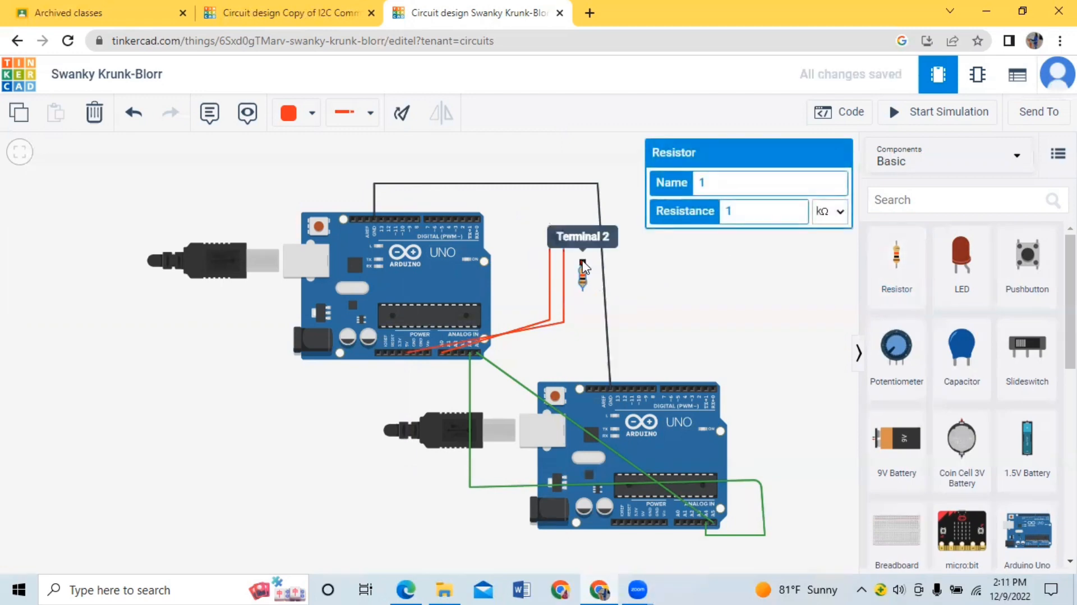
{"action": "left_click", "coordinate": [583, 263]}
{"action": "left_click", "coordinate": [375, 218]}
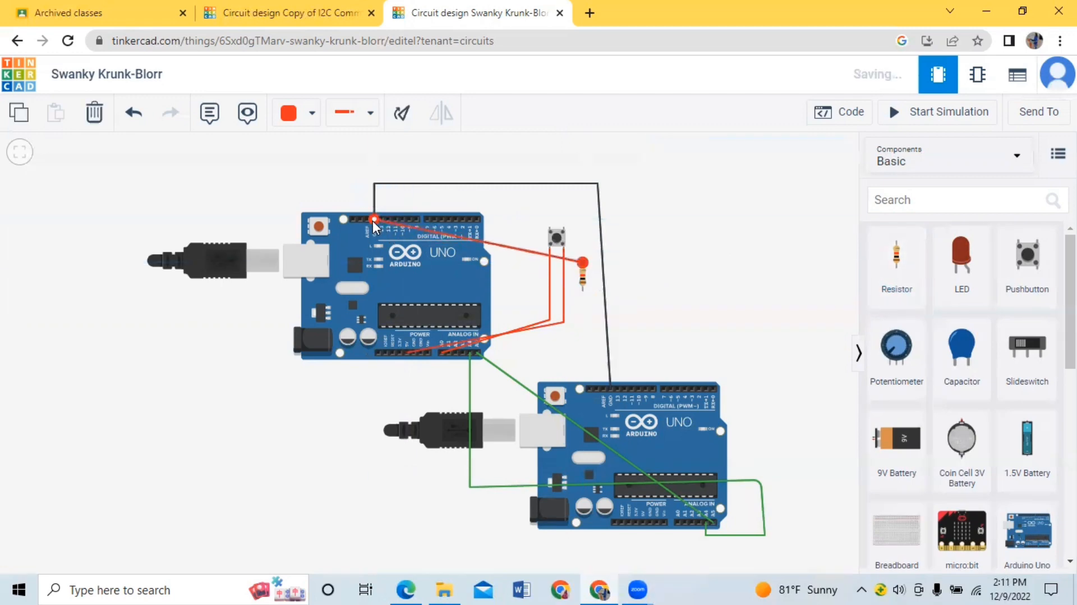
{"action": "left_click", "coordinate": [296, 113]}
{"action": "left_click", "coordinate": [315, 165]}
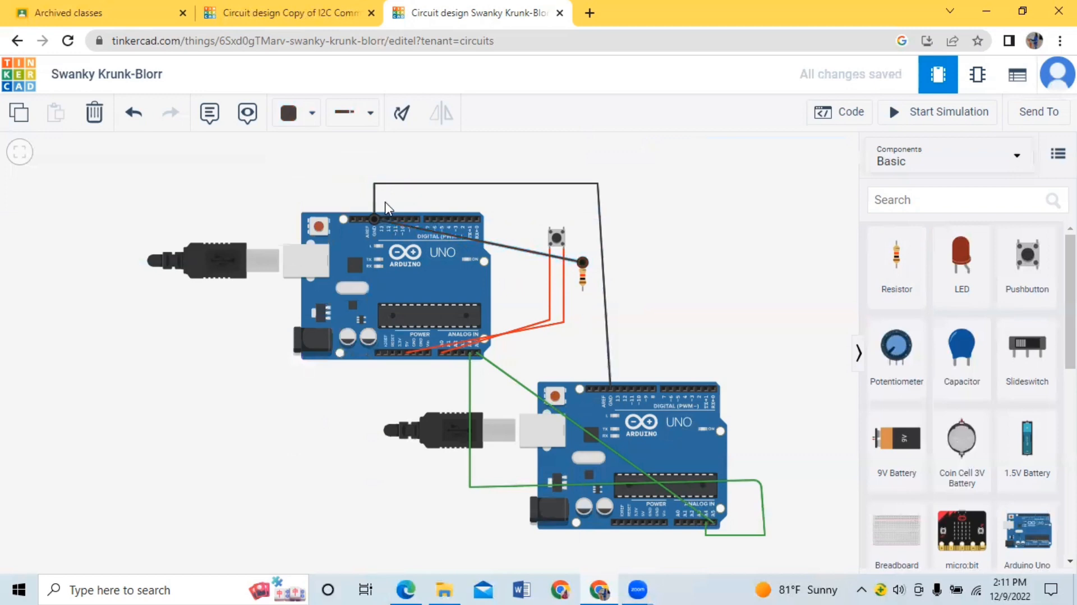
Connect the resistor's lower terminal to pushbutton terminal 2a, routing the wire around the resistor's right side, and color it orange.
{"action": "left_click", "coordinate": [583, 287]}
{"action": "left_click", "coordinate": [627, 289]}
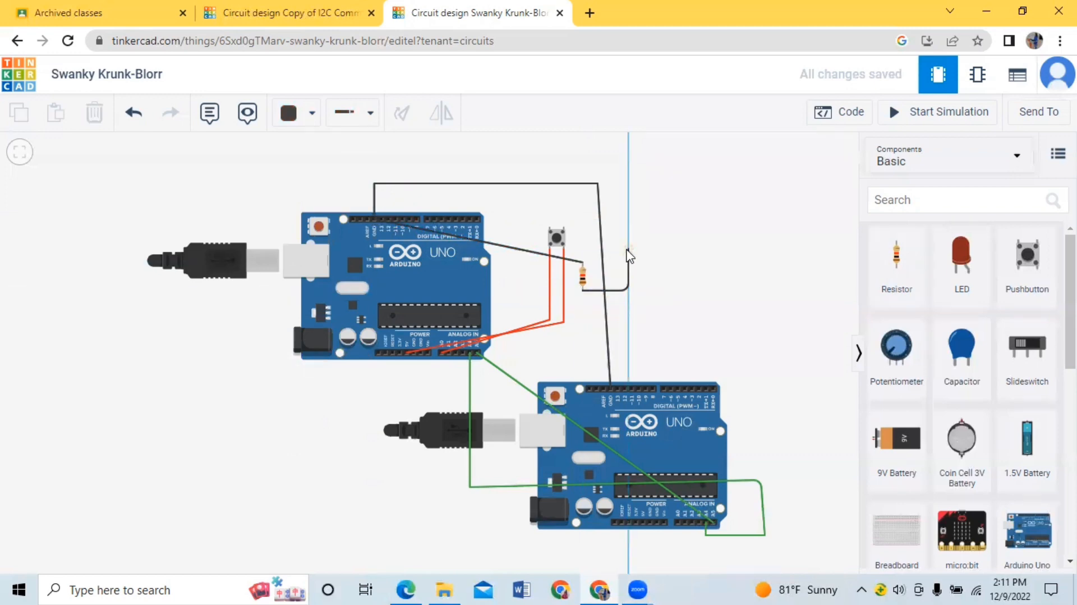
{"action": "left_click", "coordinate": [628, 248]}
{"action": "left_click", "coordinate": [562, 247]}
{"action": "left_click", "coordinate": [296, 113]}
{"action": "left_click", "coordinate": [324, 222]}
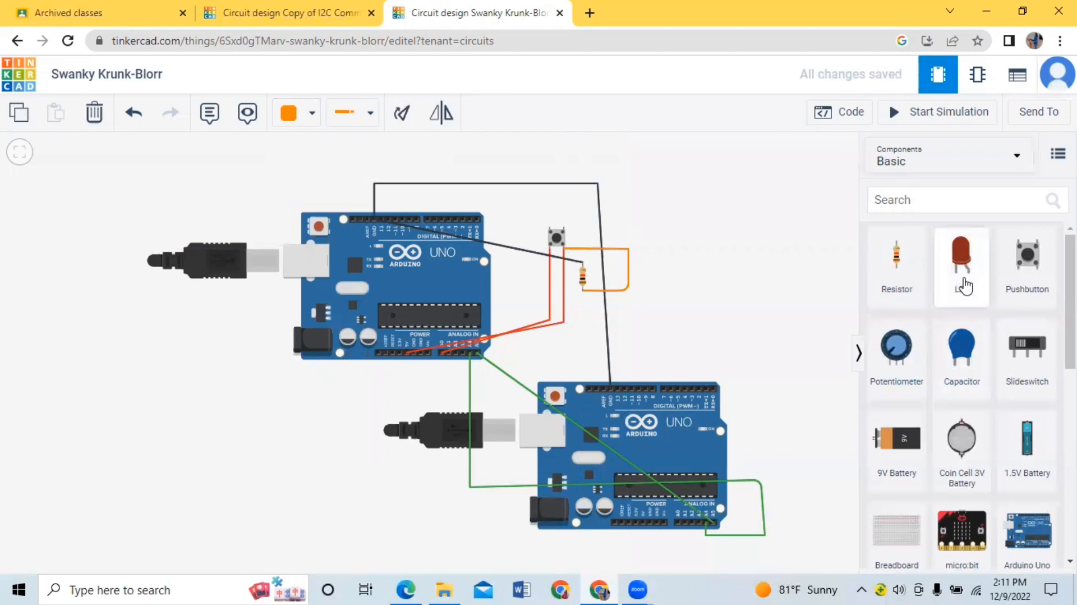
Place a red LED to the right of the Slave Arduino and check its color options.
{"action": "left_click_drag", "start_coordinate": [962, 280], "coordinate": [790, 431]}
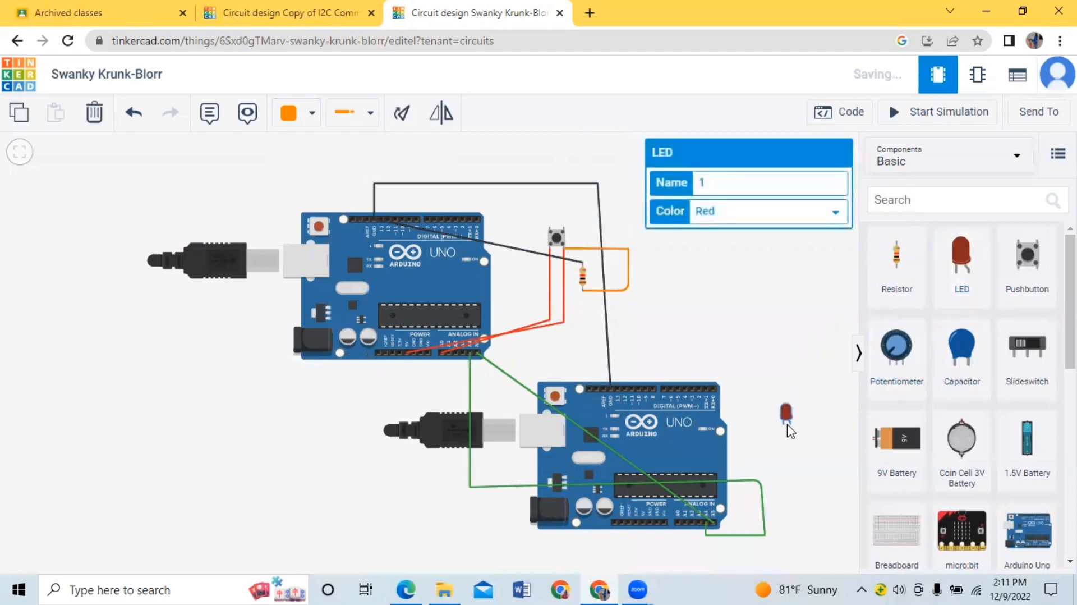
{"action": "left_click", "coordinate": [814, 218]}
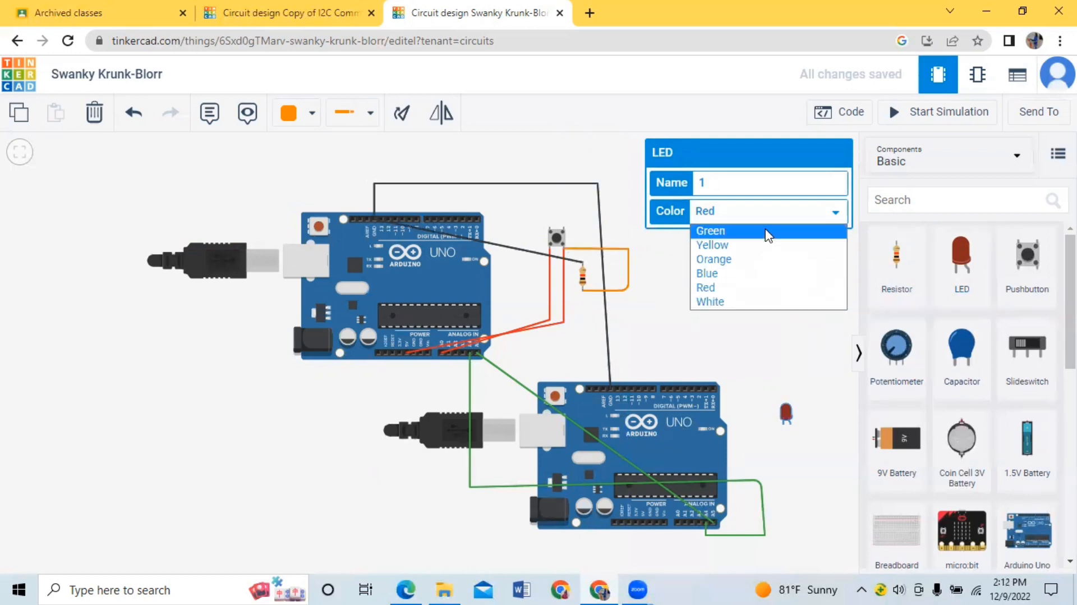
{"action": "left_click", "coordinate": [785, 381]}
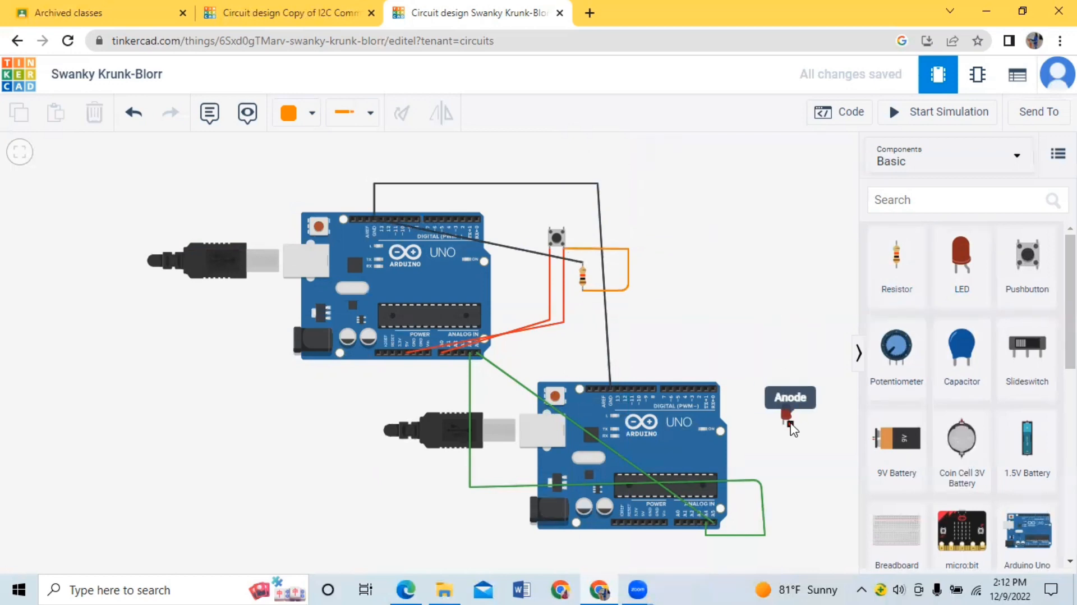
Place a resistor under the LED's cathode and connect its lower end to the Slave's GND pin beside the power pins with a black wire.
{"action": "left_click_drag", "start_coordinate": [896, 255], "coordinate": [785, 435]}
{"action": "left_click", "coordinate": [784, 450]}
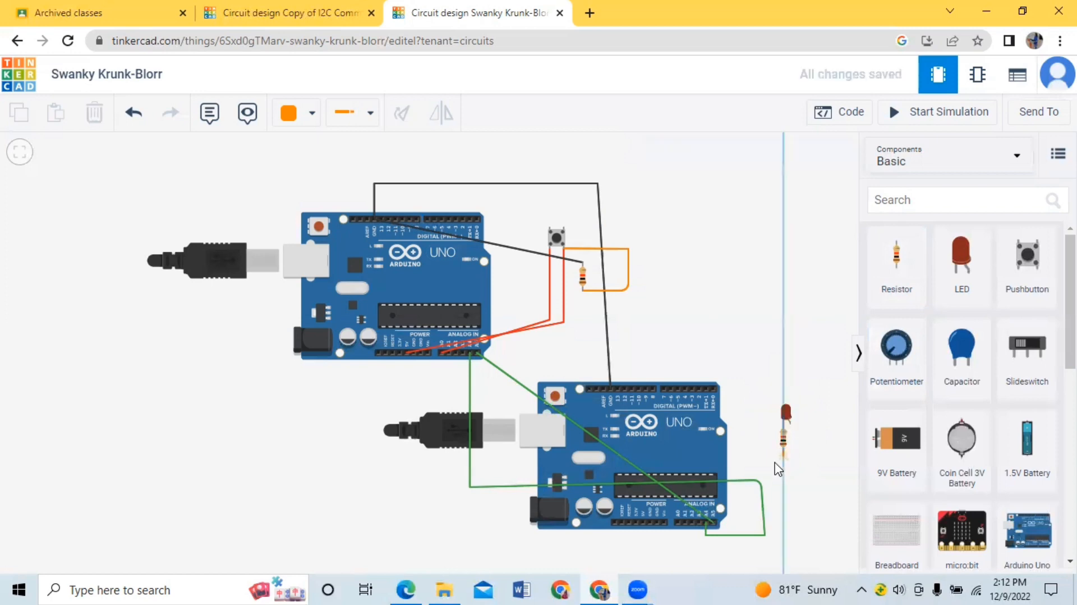
{"action": "left_click", "coordinate": [659, 523]}
{"action": "left_click", "coordinate": [303, 118]}
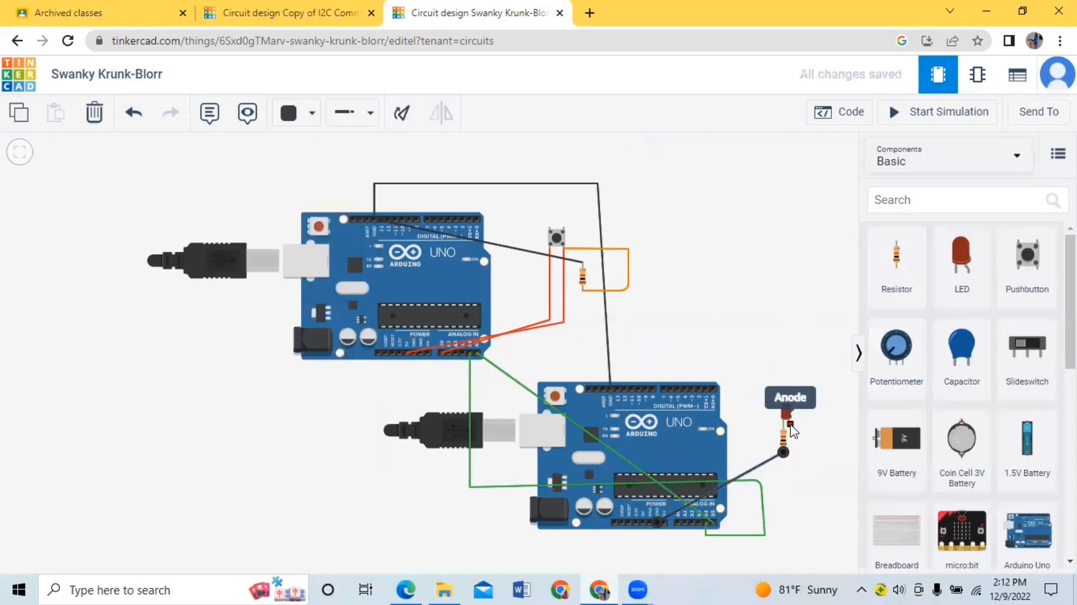
Wire the LED's anode to pin 13 of the Slave Arduino and color the wire yellow.
{"action": "left_click", "coordinate": [791, 426]}
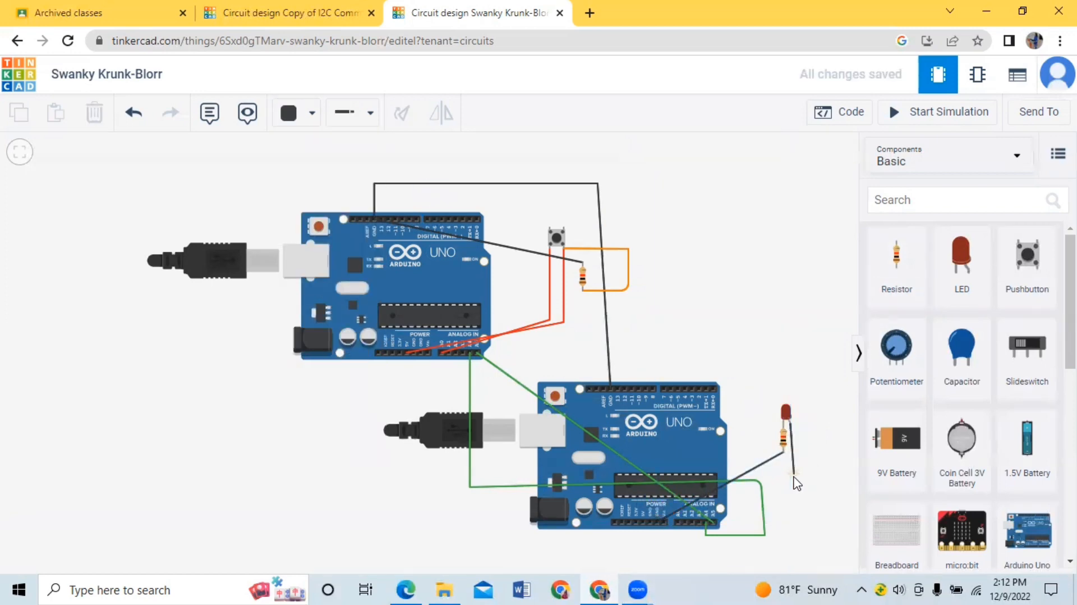
{"action": "left_click", "coordinate": [616, 388]}
{"action": "left_click", "coordinate": [298, 112]}
{"action": "left_click", "coordinate": [339, 245]}
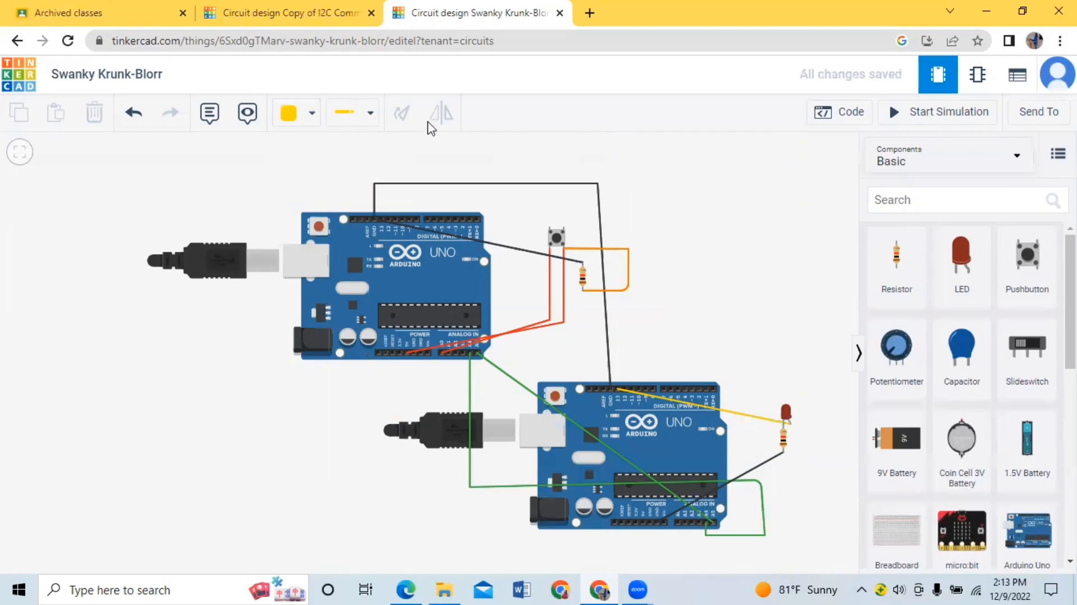
Show the circuit's notes and switch the code of board 2 (Arduino Uno R3) from Blocks to Text.
{"action": "left_click", "coordinate": [247, 112]}
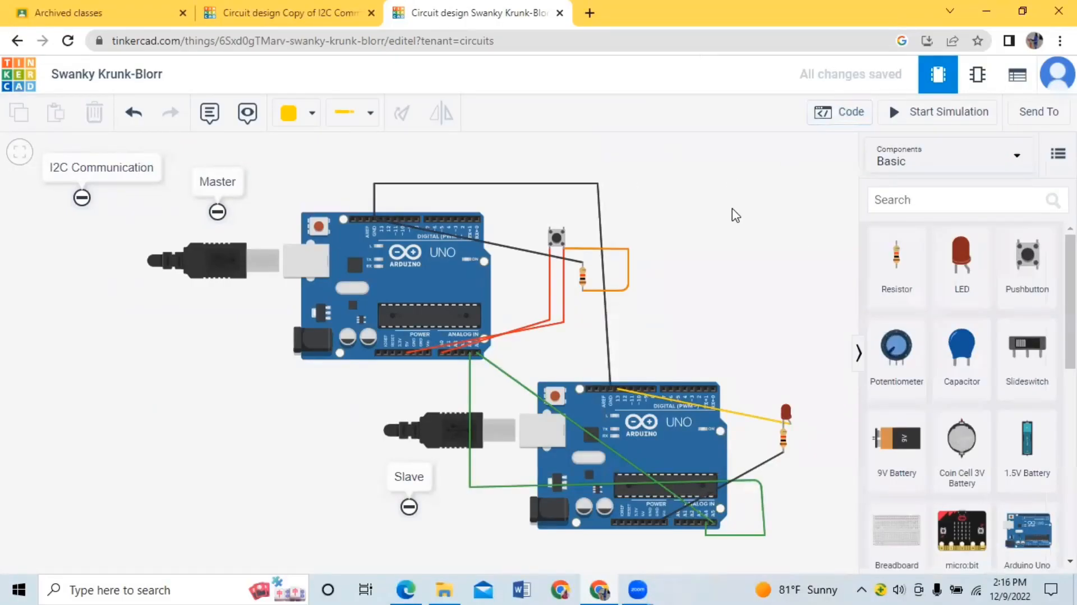
{"action": "left_click", "coordinate": [841, 115]}
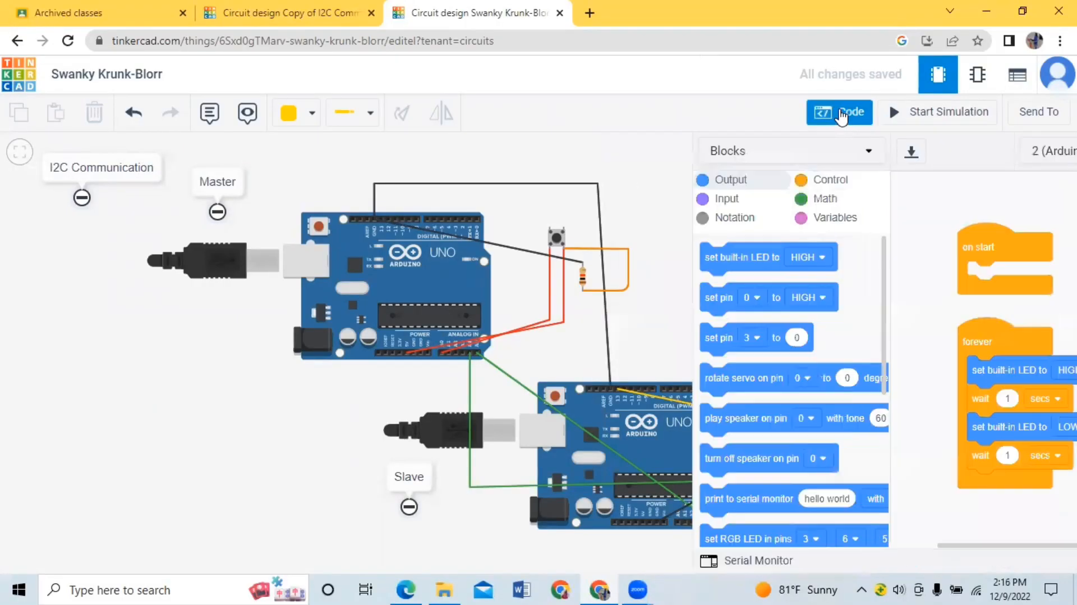
{"action": "left_click", "coordinate": [759, 155]}
{"action": "left_click", "coordinate": [663, 188]}
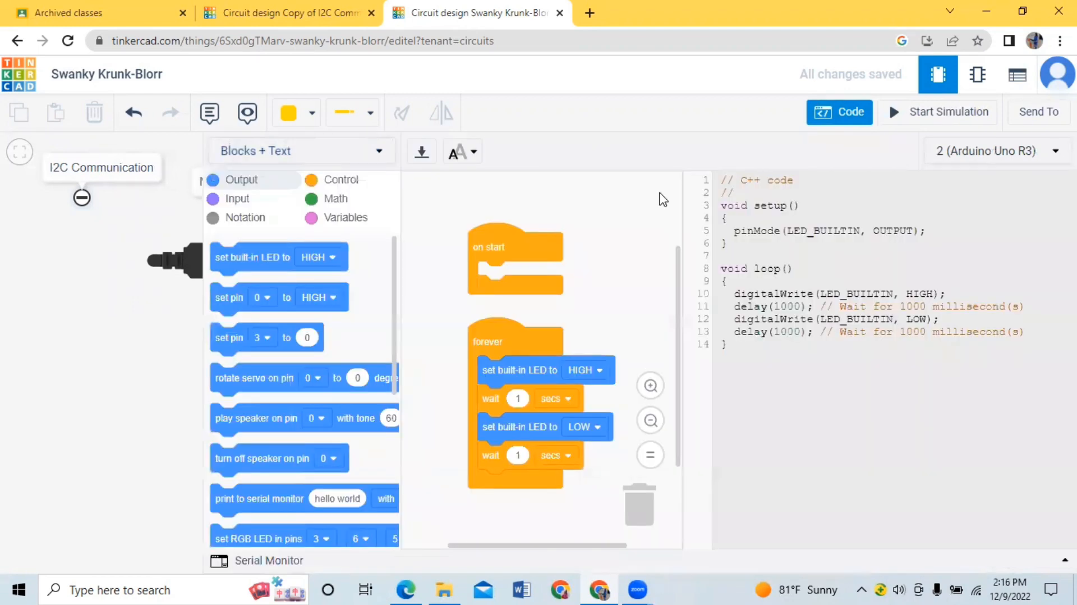
{"action": "left_click", "coordinate": [326, 152]}
{"action": "left_click", "coordinate": [282, 208]}
{"action": "left_click", "coordinate": [535, 348]}
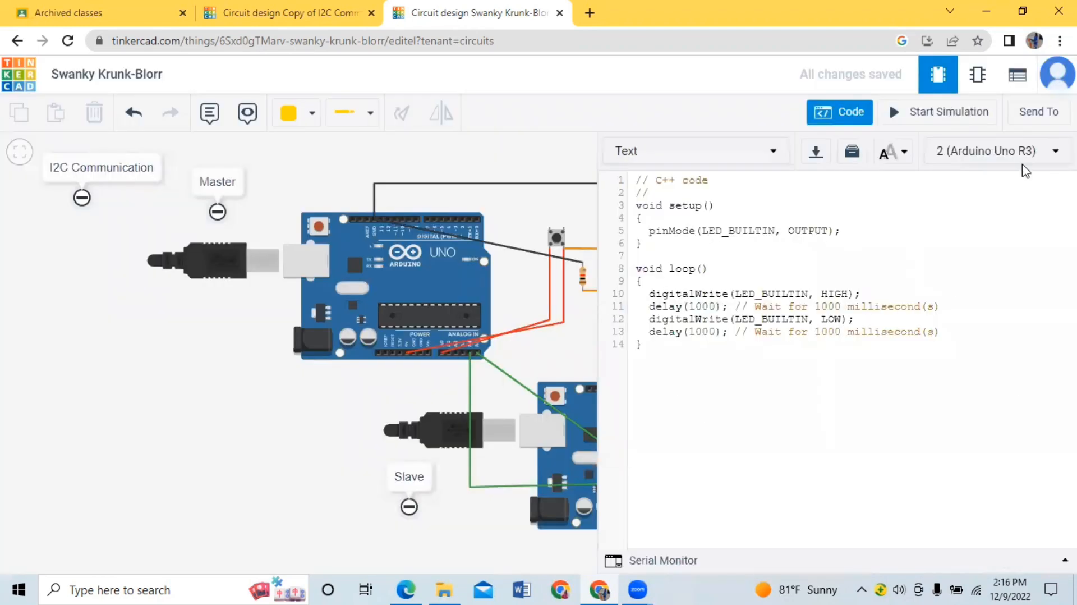
Switch the code of board 1 (Arduino Uno R3) to Text and delete its entire default sketch.
{"action": "left_click", "coordinate": [1022, 151]}
{"action": "left_click", "coordinate": [975, 166]}
{"action": "left_click", "coordinate": [701, 150]}
{"action": "left_click", "coordinate": [650, 133]}
{"action": "left_click", "coordinate": [561, 347]}
{"action": "left_click_drag", "start_coordinate": [634, 180], "coordinate": [697, 380]}
{"action": "key", "text": "BackSpace"}
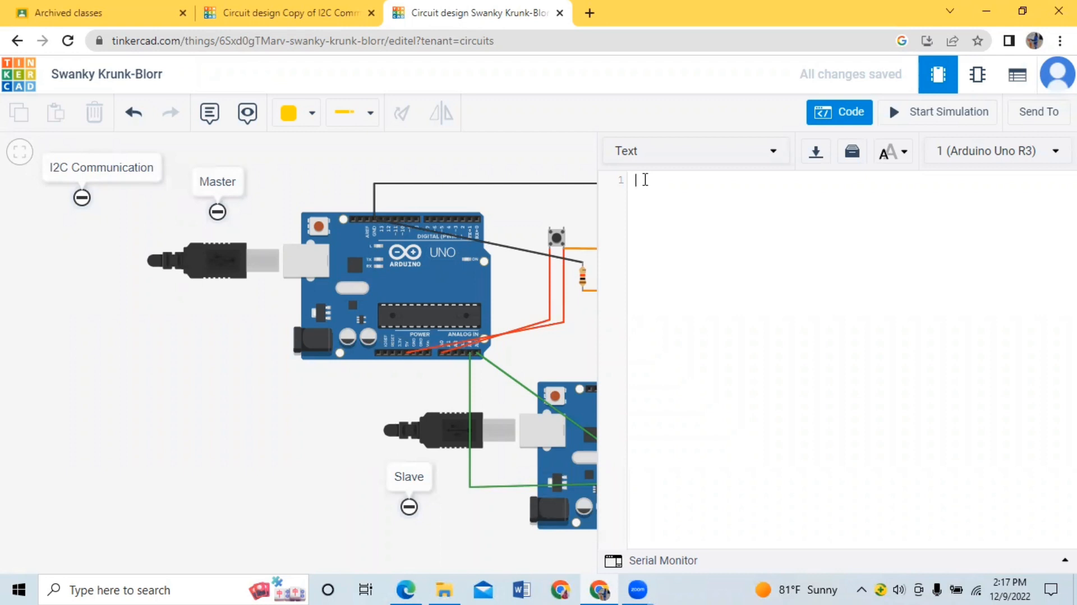
Begin the Master sketch with "#include <wire.h>" and the declaration "int pushbutton= A0;".
{"action": "type", "text": "#include <"}
{"action": "type", "text": " wire."}
{"action": "type", "text": "<"}
{"action": "key", "text": "End"}
{"action": "key", "text": "Return"}
{"action": "type", "text": "int pushbuttonA0"}
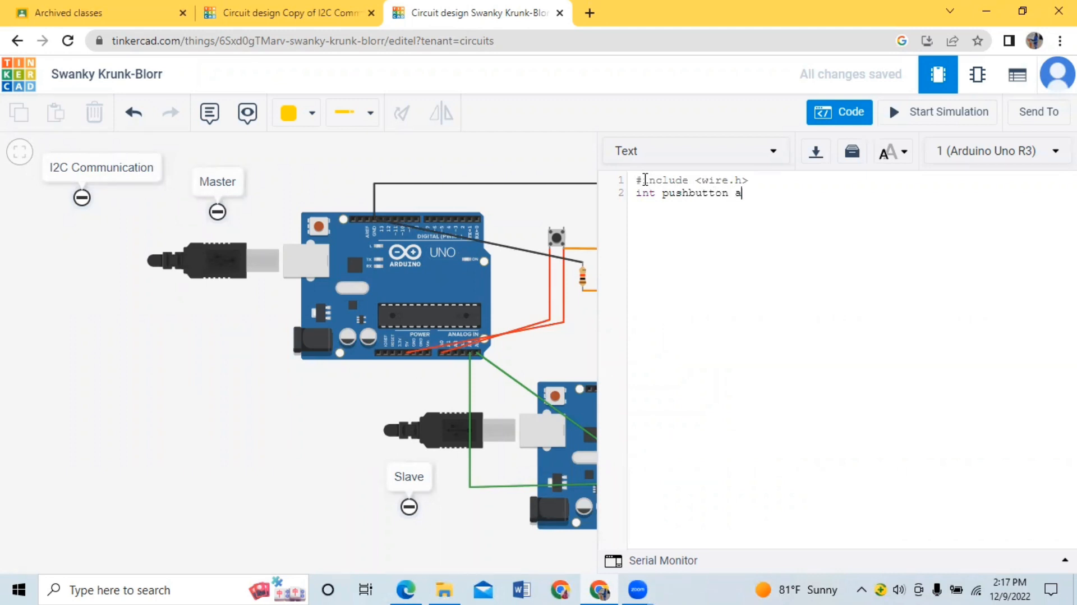
{"action": "left_click", "coordinate": [735, 192]}
{"action": "type", "text": "="}
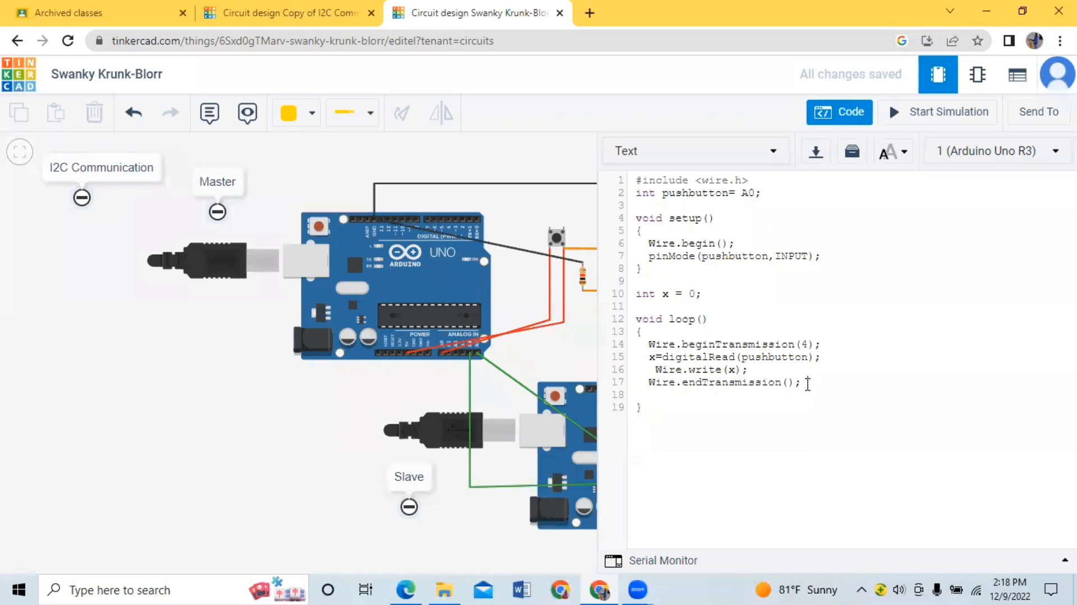
Add a delay(1000) line after Wire.endTransmission() in the Master sketch's loop.
{"action": "key", "text": "Return"}
{"action": "type", "text": "delay(1000"}
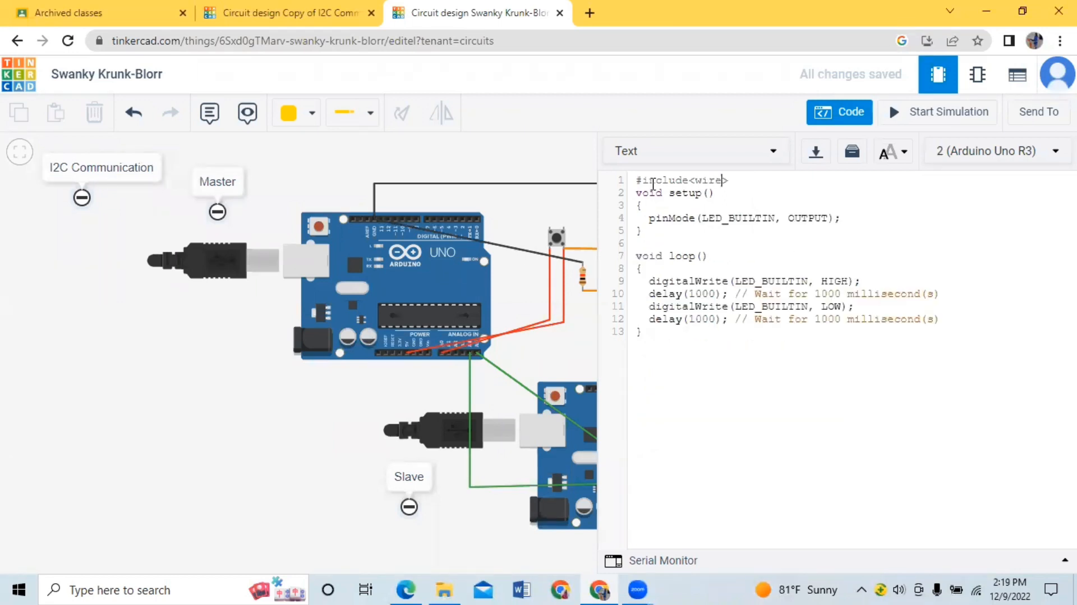
Complete the Slave sketch's "#include<wire.h>" line, declare "int led = 13;" below it and delete the default pinMode line in setup.
{"action": "type", "text": ".h>"}
{"action": "key", "text": "Return"}
{"action": "type", "text": "in"}
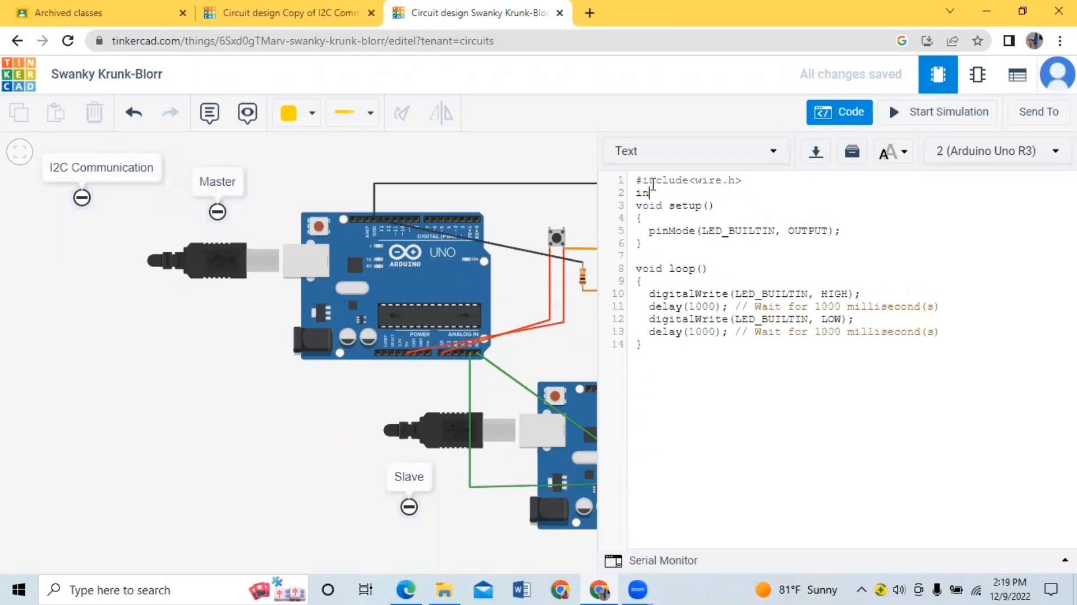
{"action": "type", "text": "t led = 13;"}
{"action": "left_click_drag", "start_coordinate": [650, 230], "coordinate": [837, 233]}
{"action": "key", "text": "BackSpace"}
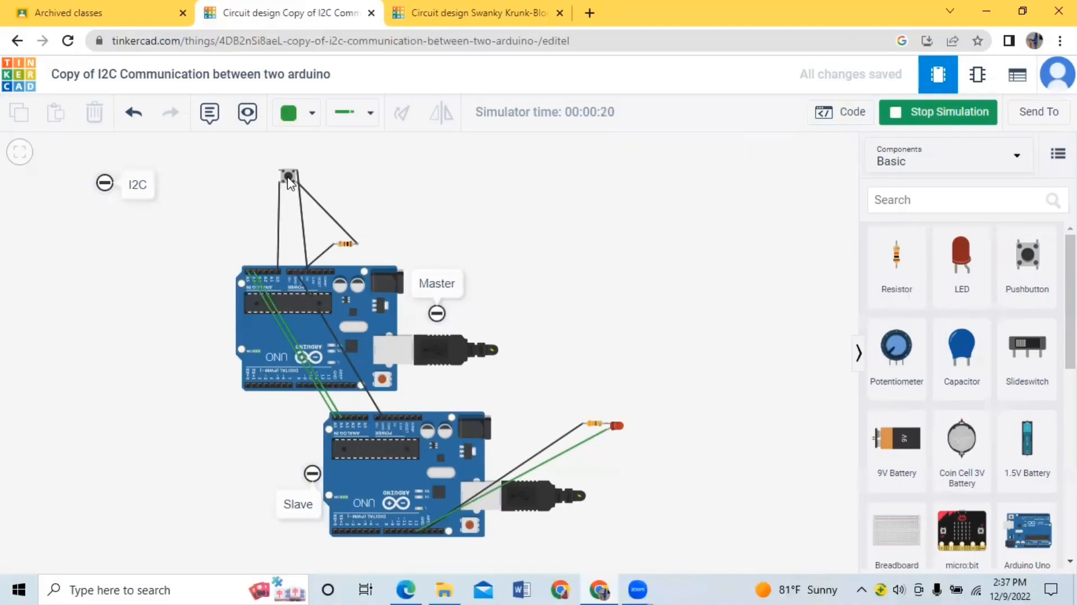
Operate the pushbutton in the running simulation of "Copy of I2C Communication between two arduino" and open its code for inspection.
{"action": "left_click", "coordinate": [288, 178]}
{"action": "left_click", "coordinate": [862, 110]}
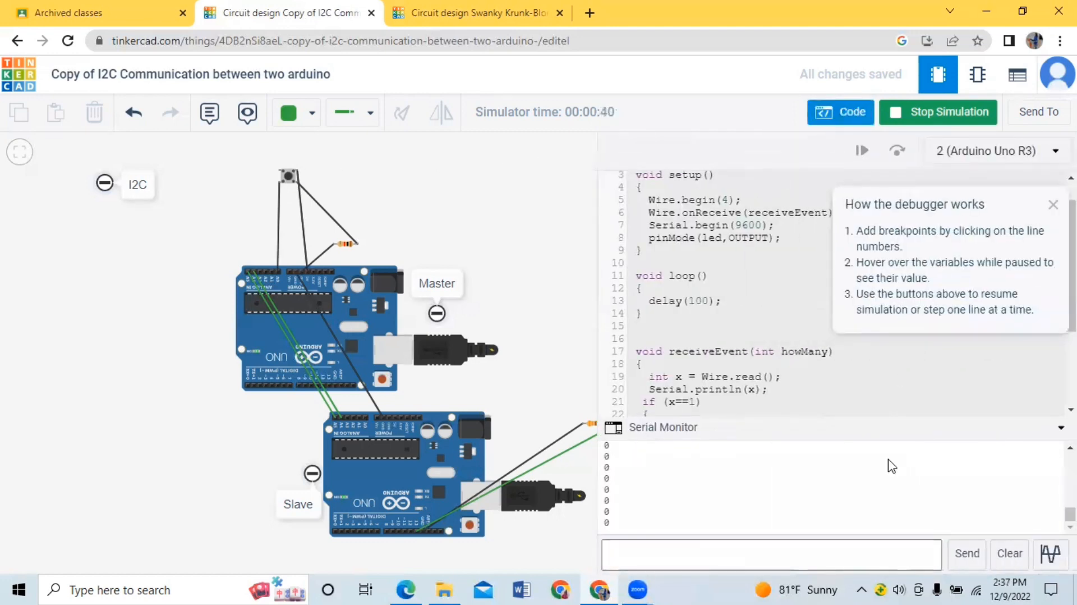